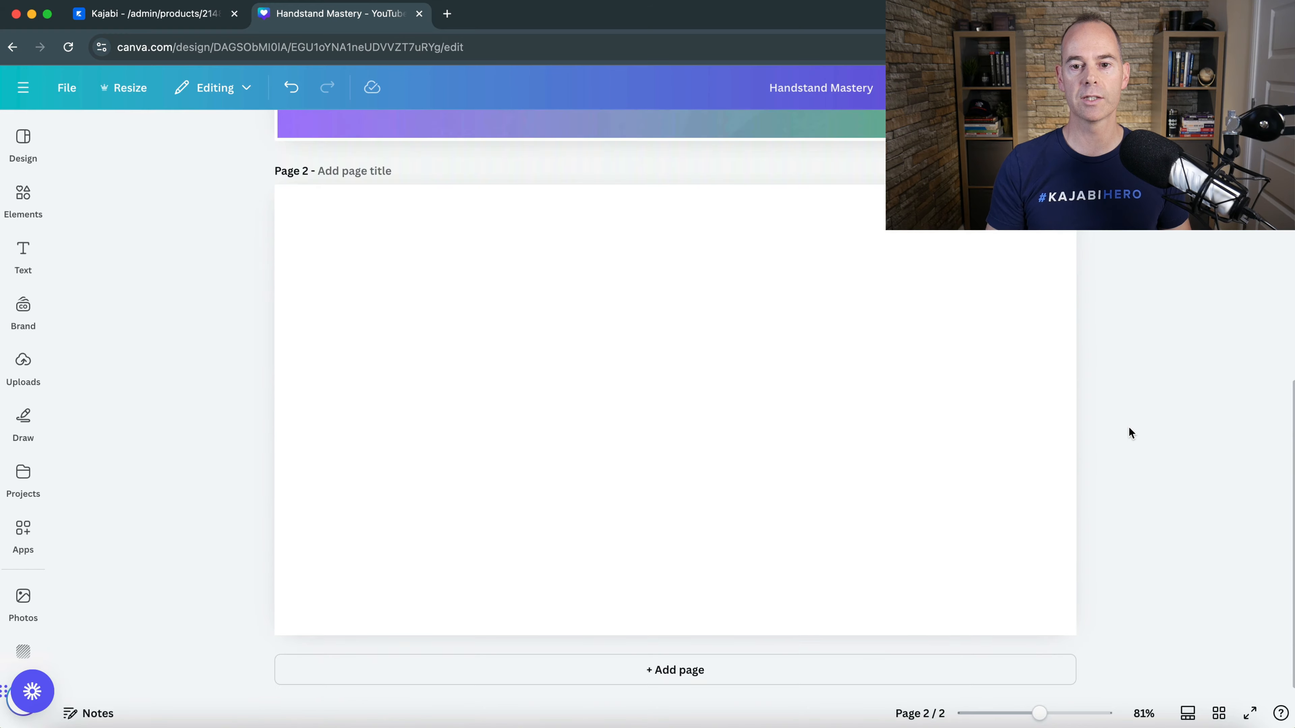
# - Fill the blank page 2 background with the purple-to-green gradient from the default colours
pyautogui.scroll(5, 1129, 433)
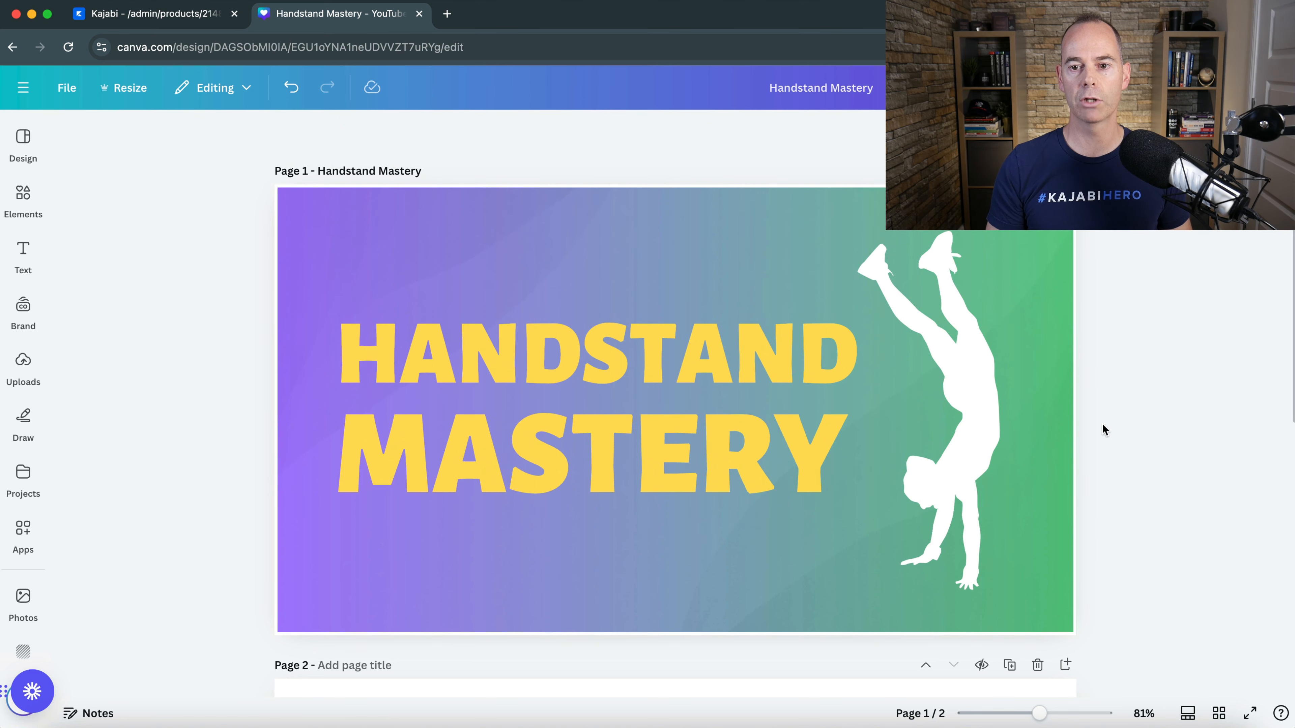
pyautogui.scroll(-5, 1102, 423)
pyautogui.scroll(5, 1101, 423)
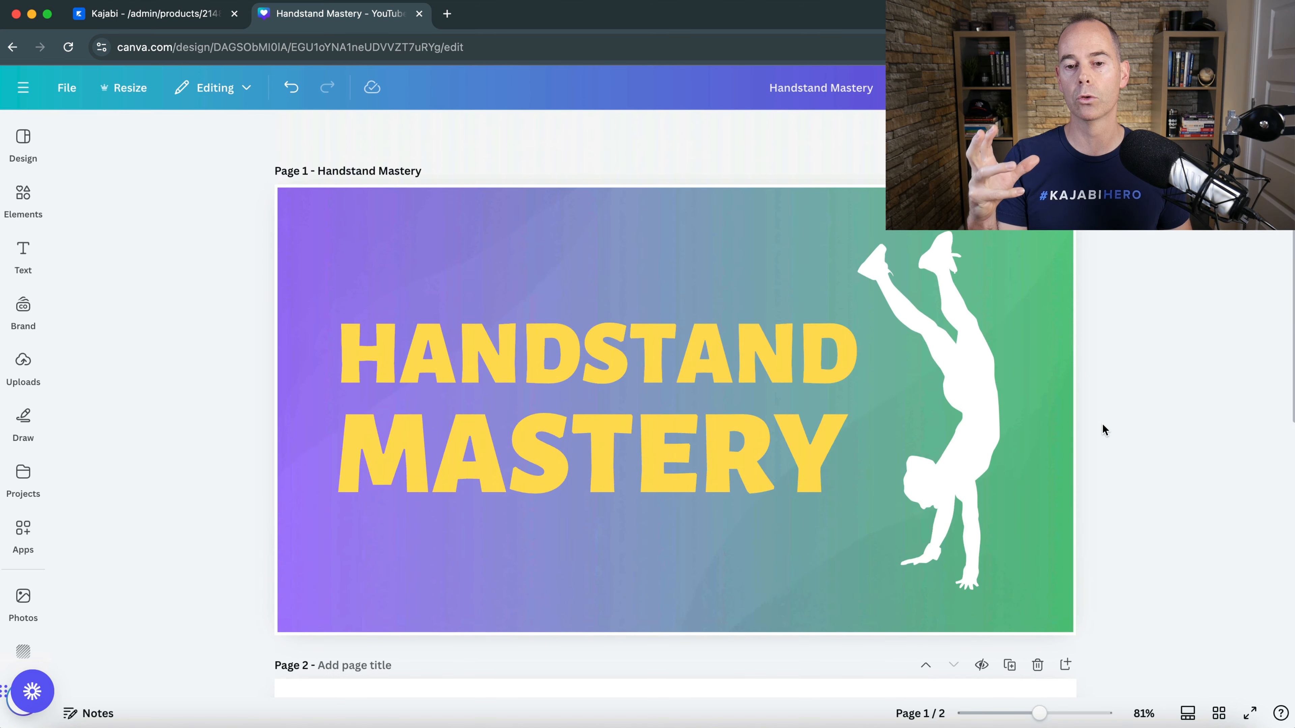
pyautogui.scroll(-1, 1106, 431)
pyautogui.scroll(-5, 1112, 430)
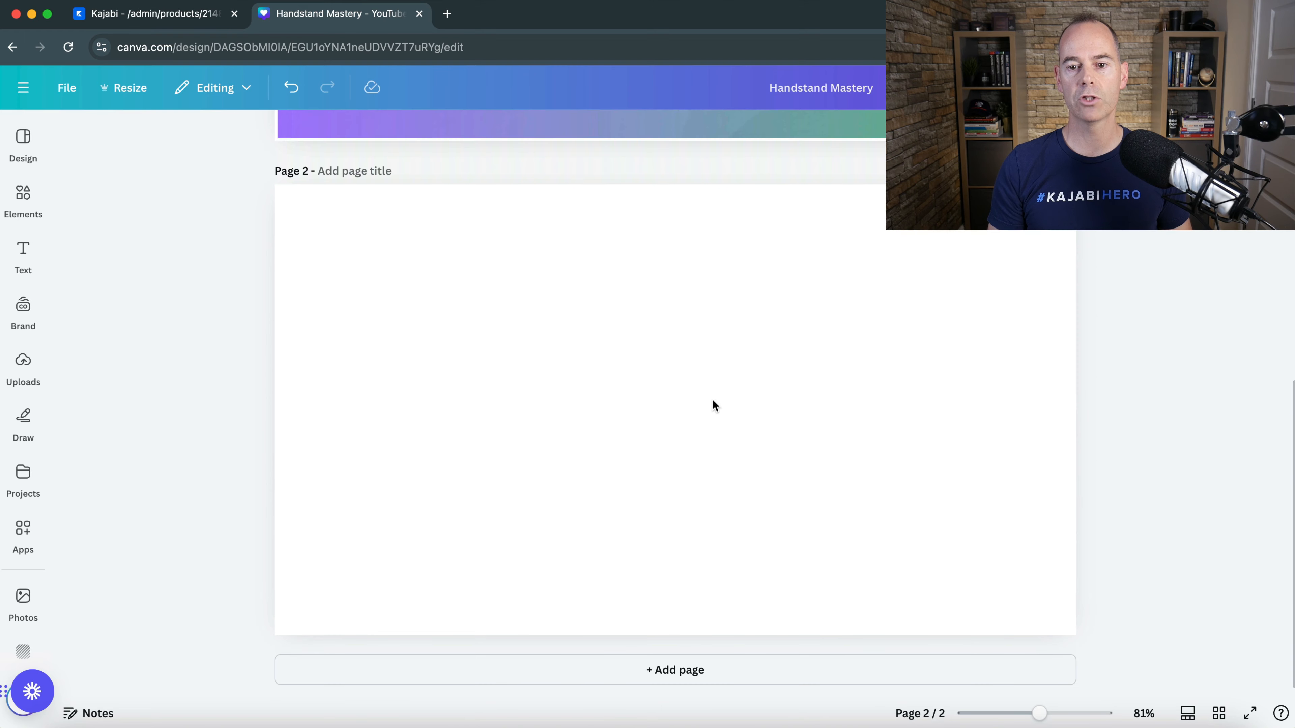
pyautogui.click(660, 399)
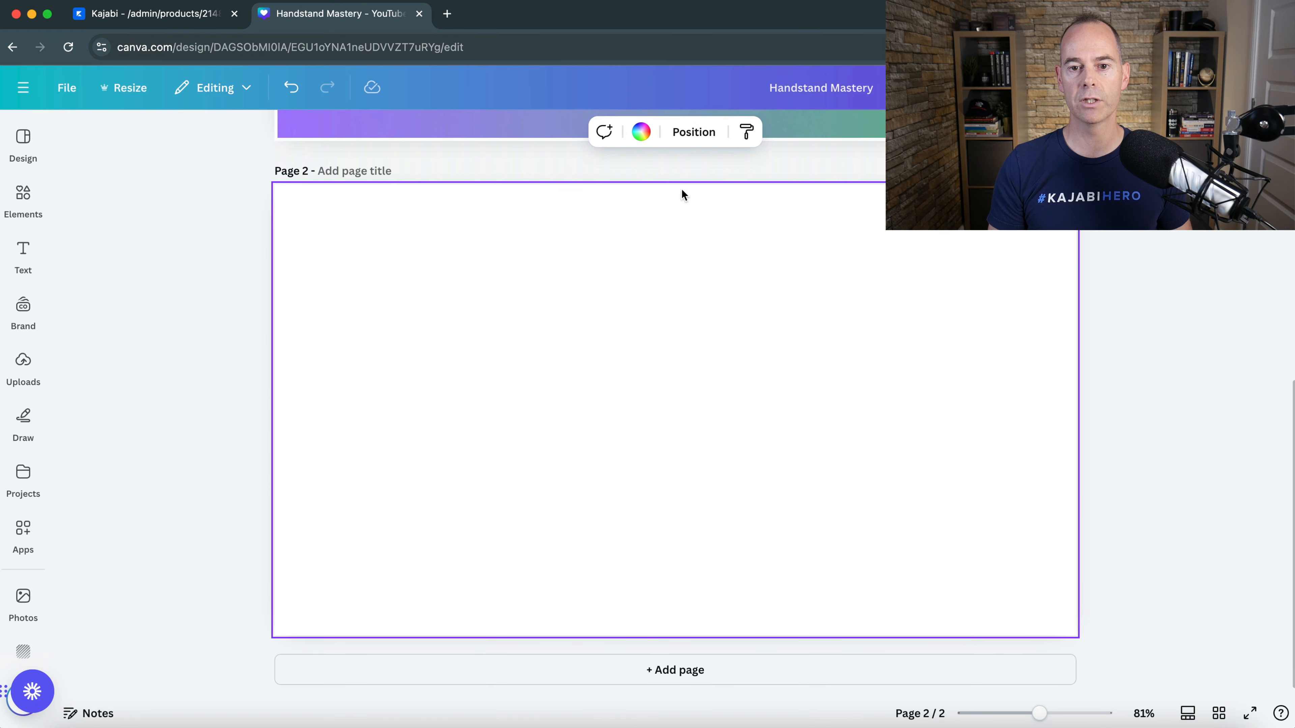
pyautogui.click(643, 134)
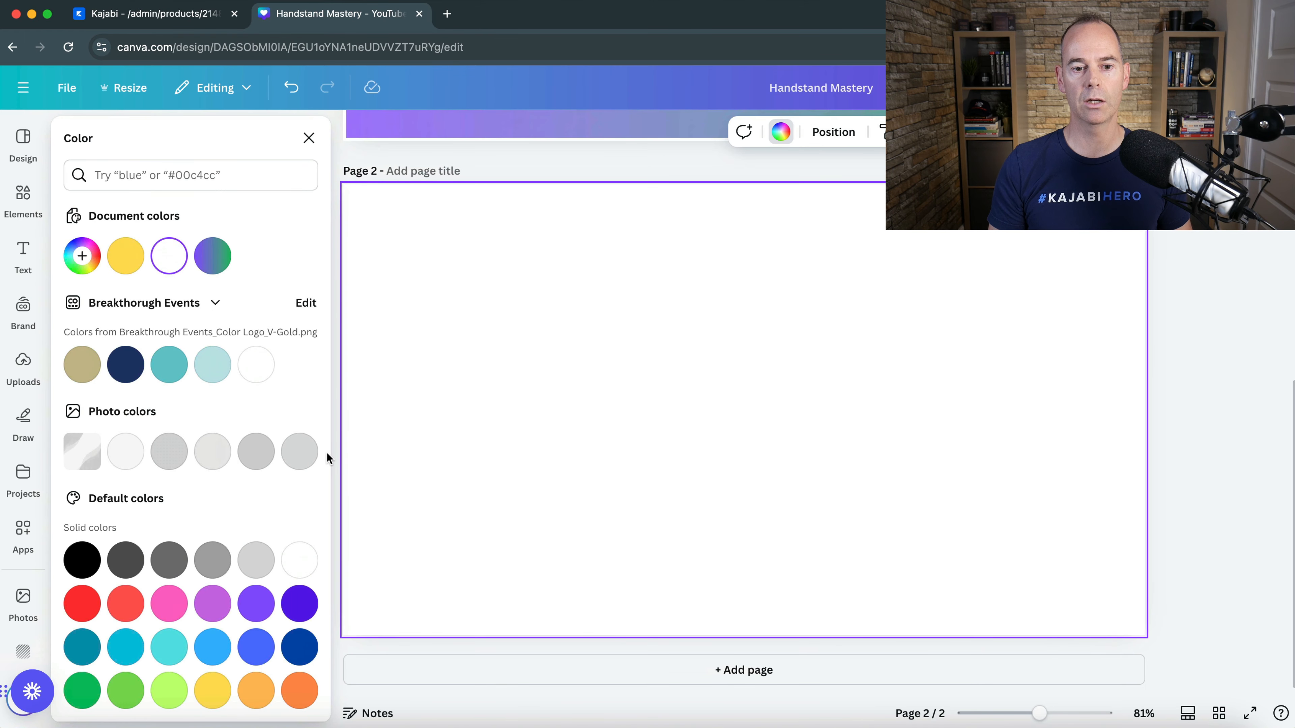
pyautogui.scroll(-3, 158, 543)
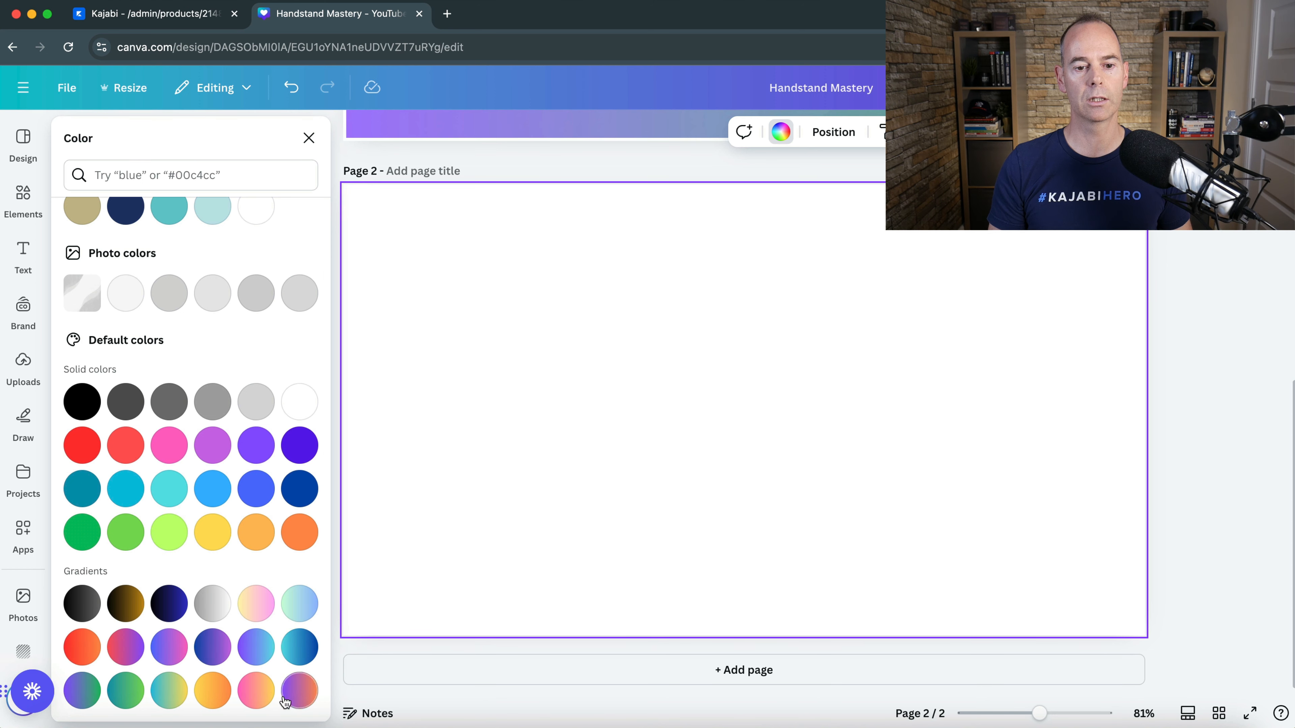
pyautogui.click(82, 691)
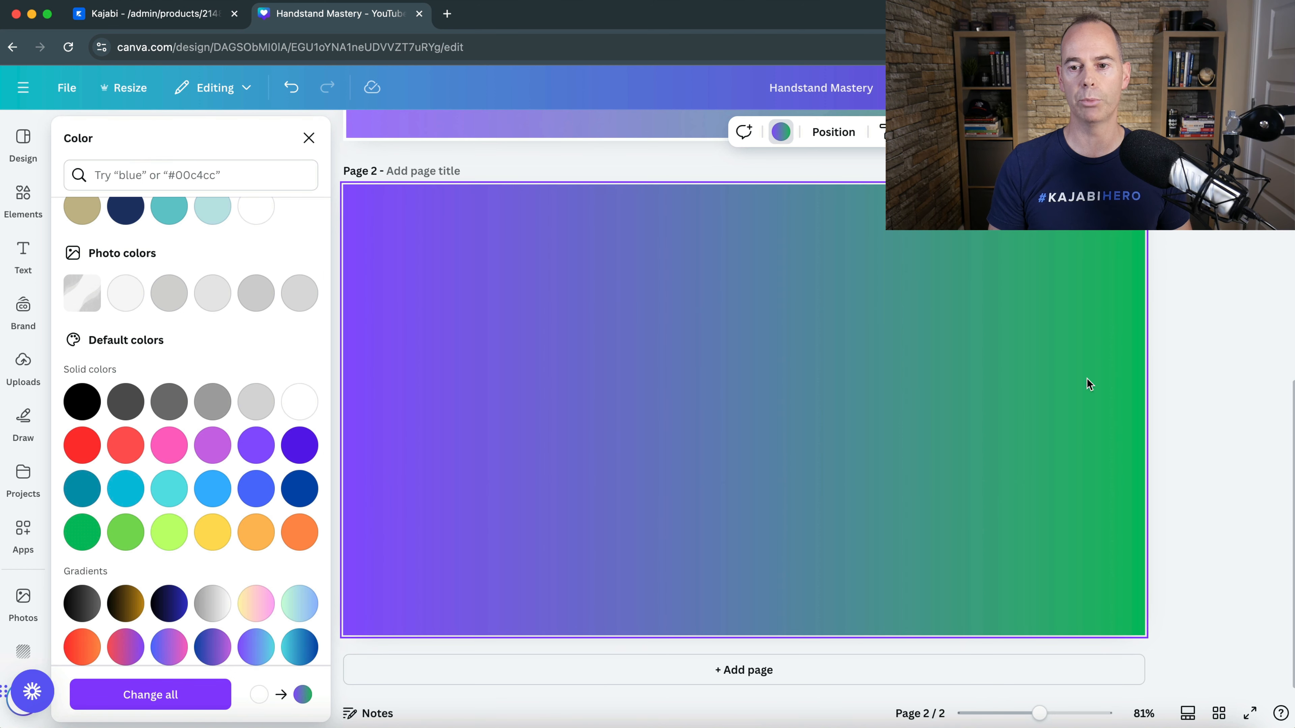
pyautogui.click(1185, 373)
# - Search the elements library for "background"
pyautogui.scroll(8, 1218, 288)
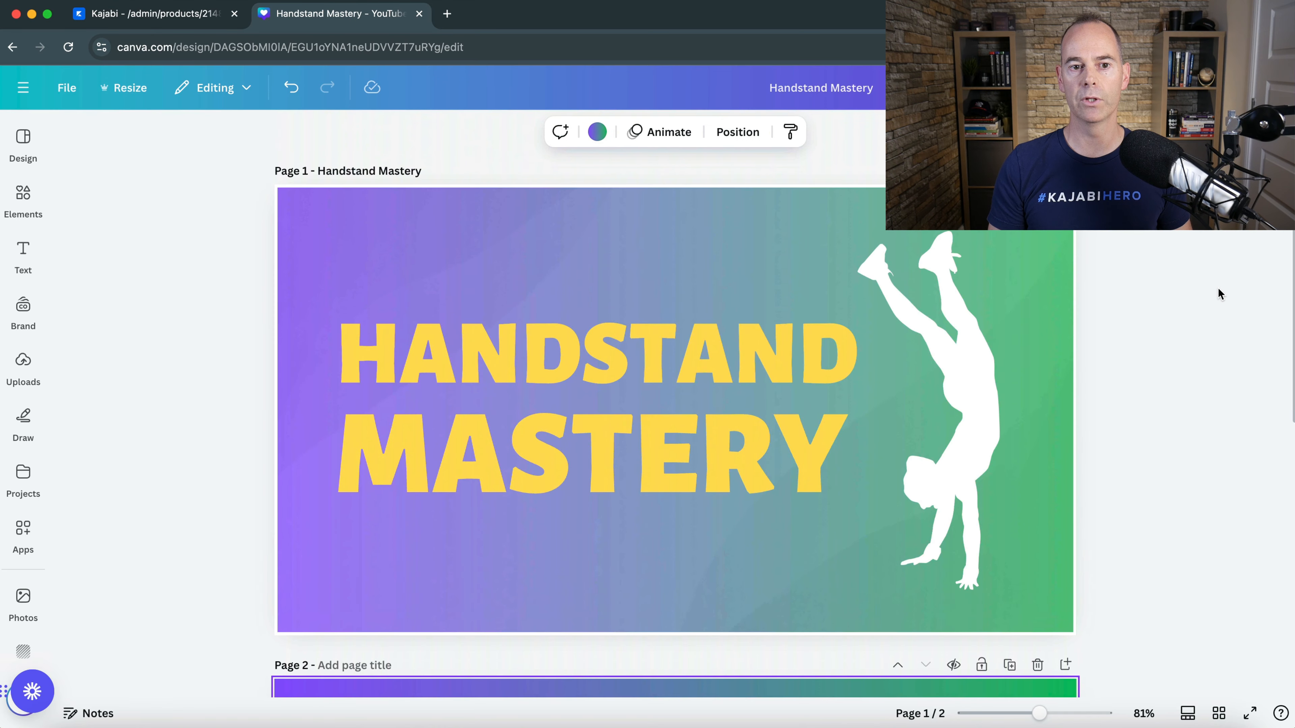
pyautogui.scroll(-8, 1185, 428)
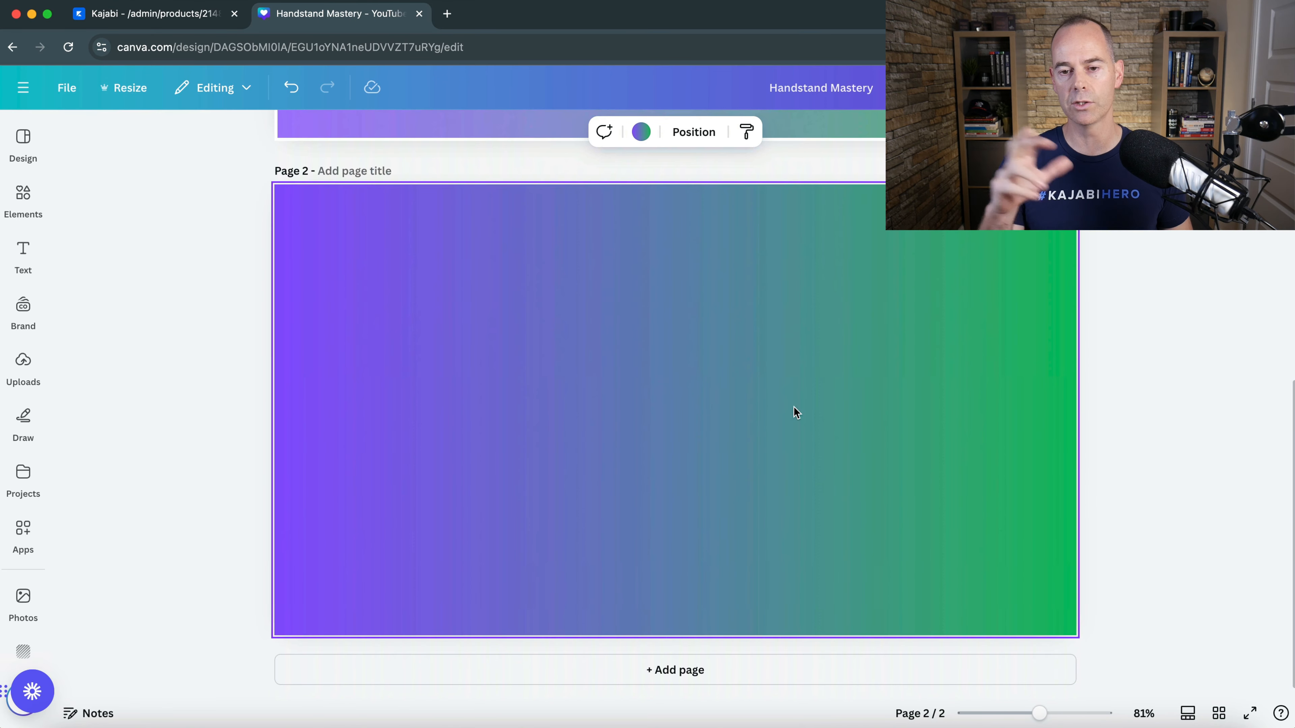
pyautogui.scroll(5, 1149, 341)
pyautogui.scroll(2, 1150, 337)
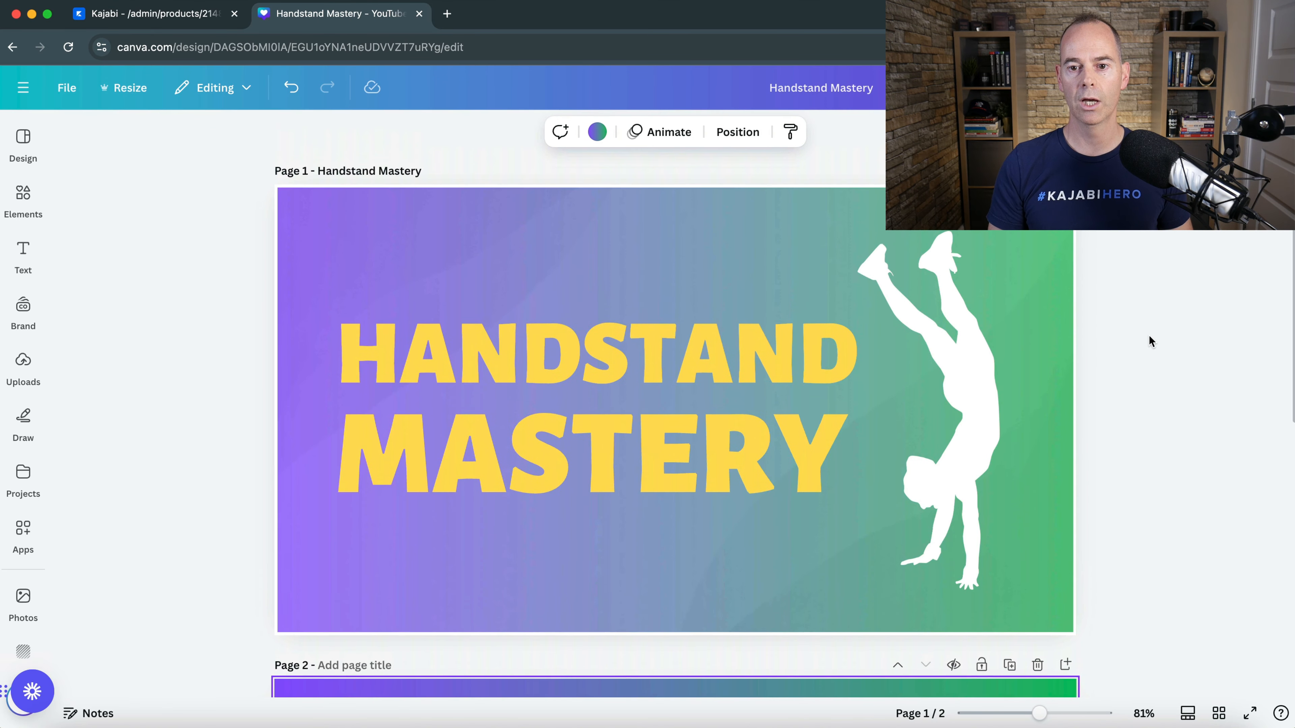
pyautogui.scroll(-8, 1149, 337)
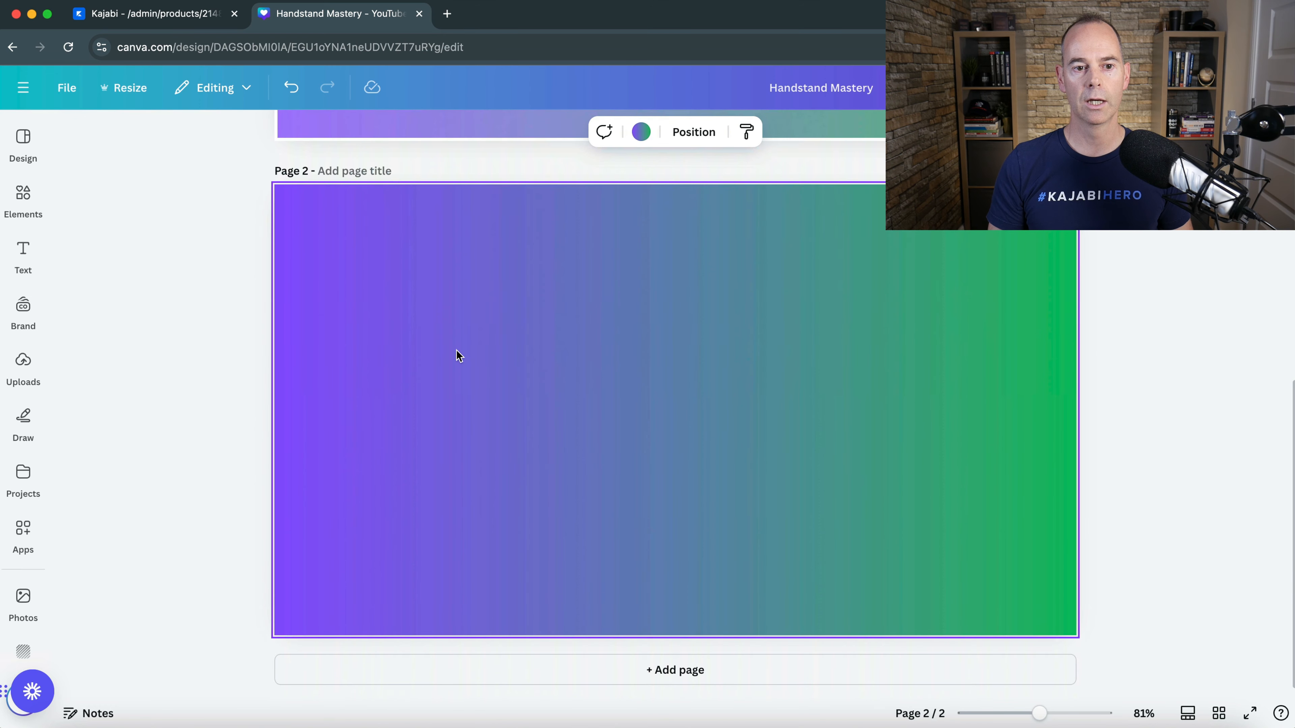
pyautogui.click(25, 196)
pyautogui.click(156, 138)
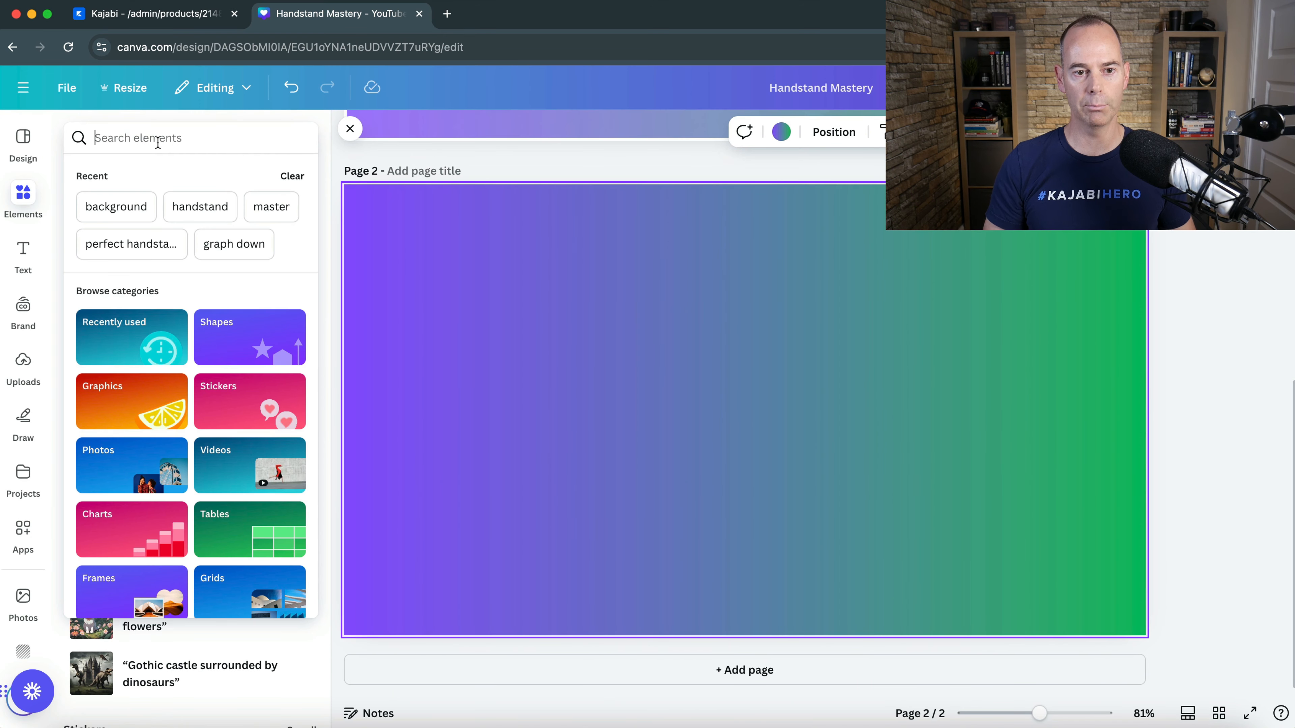
pyautogui.write('background')
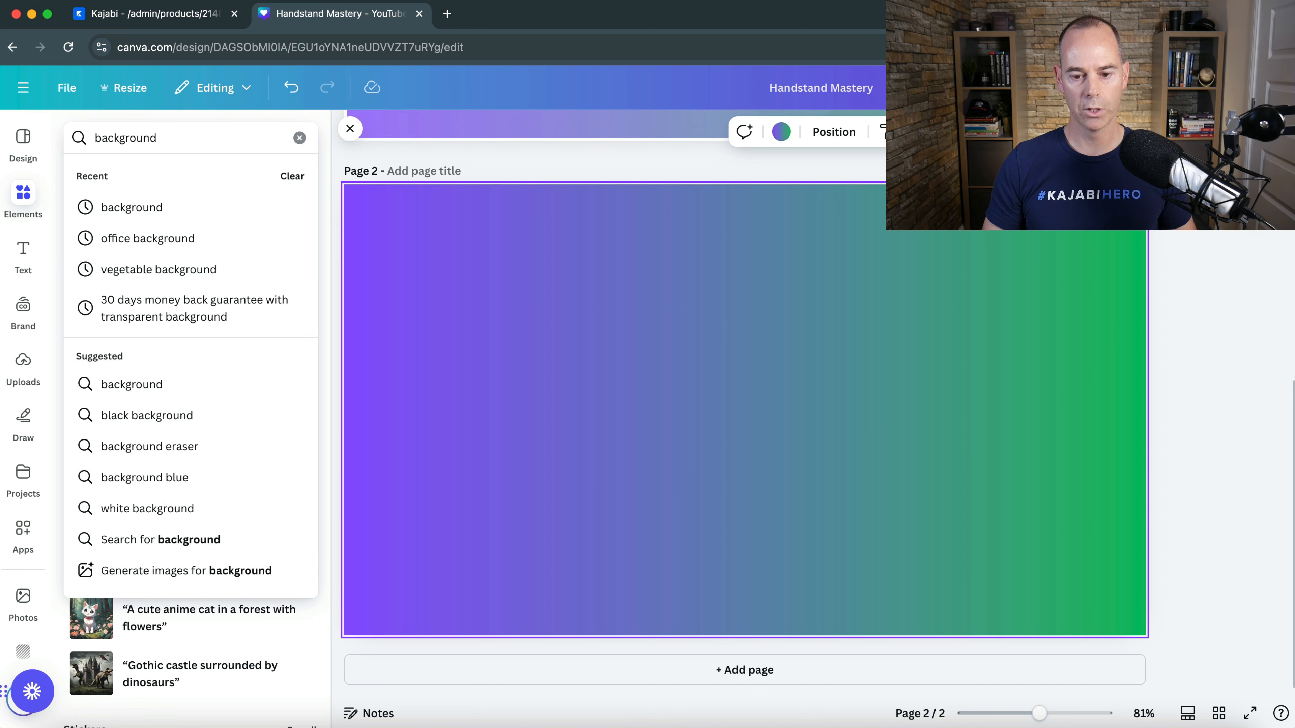
pyautogui.press('Return')
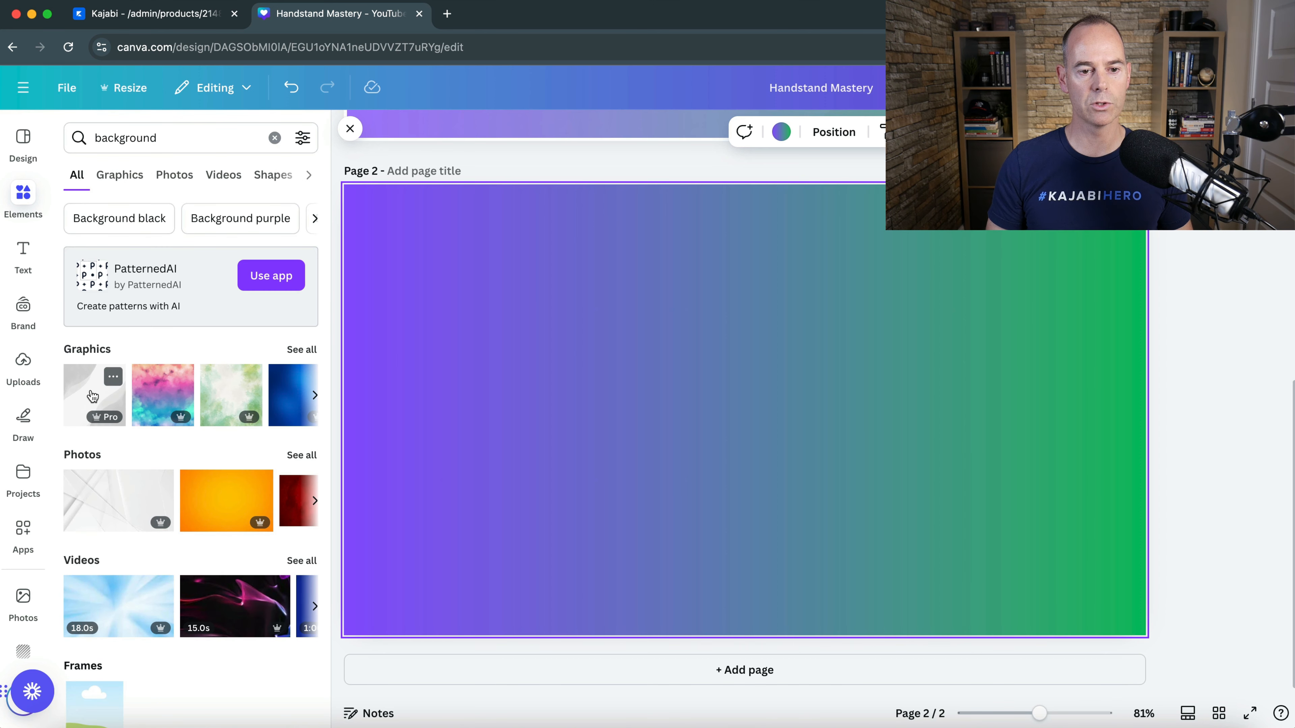
# - Set the grey-and-white wave graphic as the full background of page 2
pyautogui.click(92, 396)
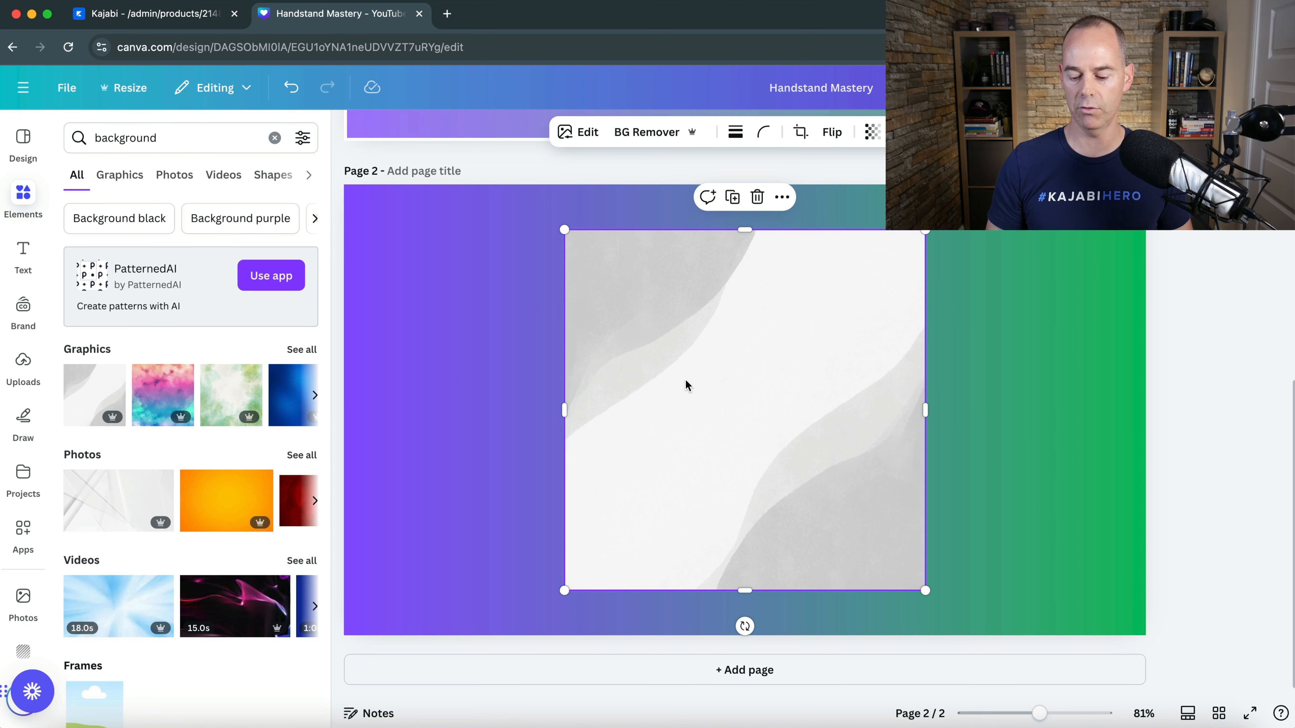
pyautogui.press('Delete')
pyautogui.moveTo(96, 388); pyautogui.dragTo(379, 241)
pyautogui.click(1173, 278)
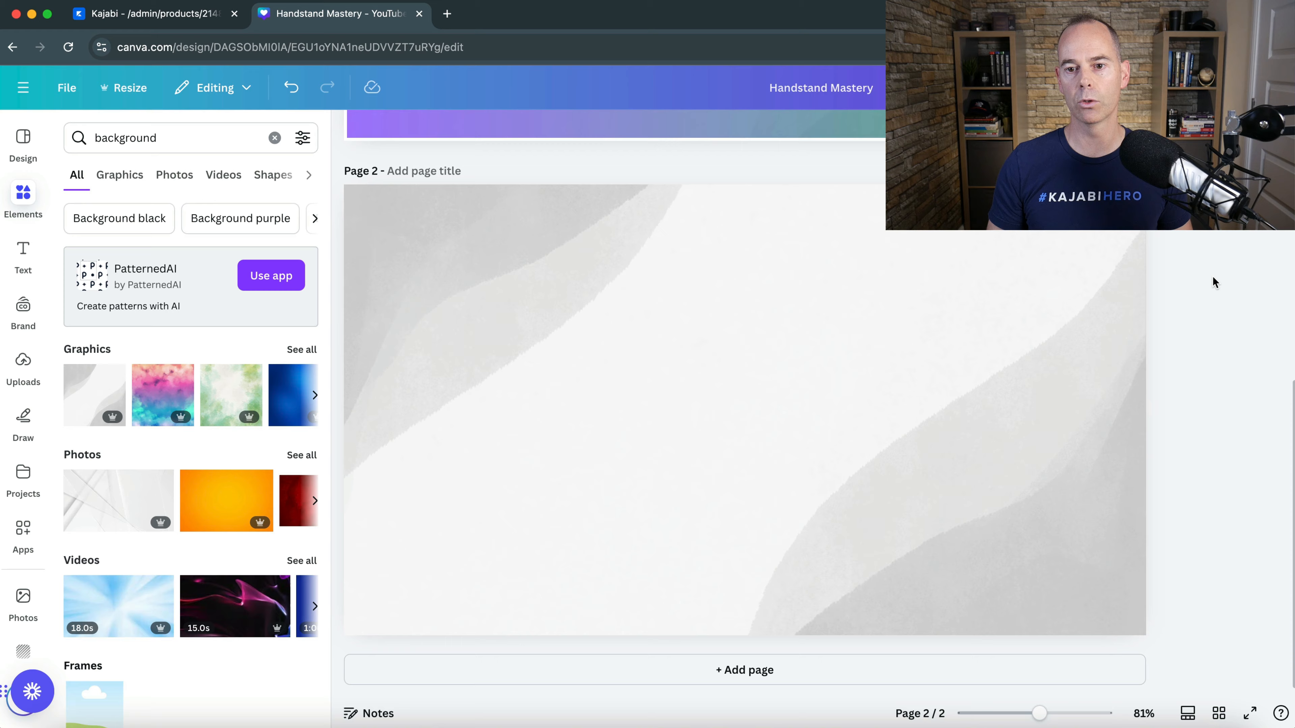
# - Lower the opacity of the wave graphic on page 2 so the gradient shows through as on page 1
pyautogui.scroll(5, 1214, 282)
pyautogui.scroll(3, 1212, 281)
pyautogui.scroll(-6, 1212, 281)
pyautogui.click(885, 382)
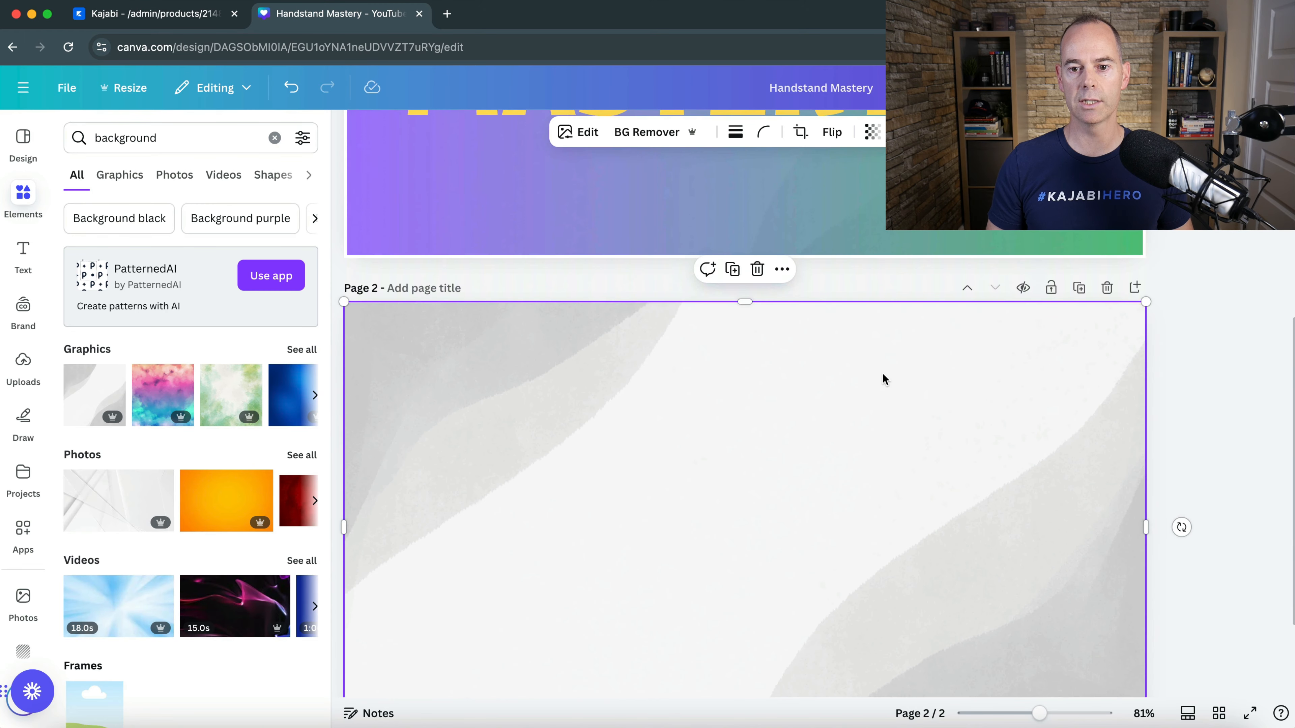
pyautogui.click(874, 134)
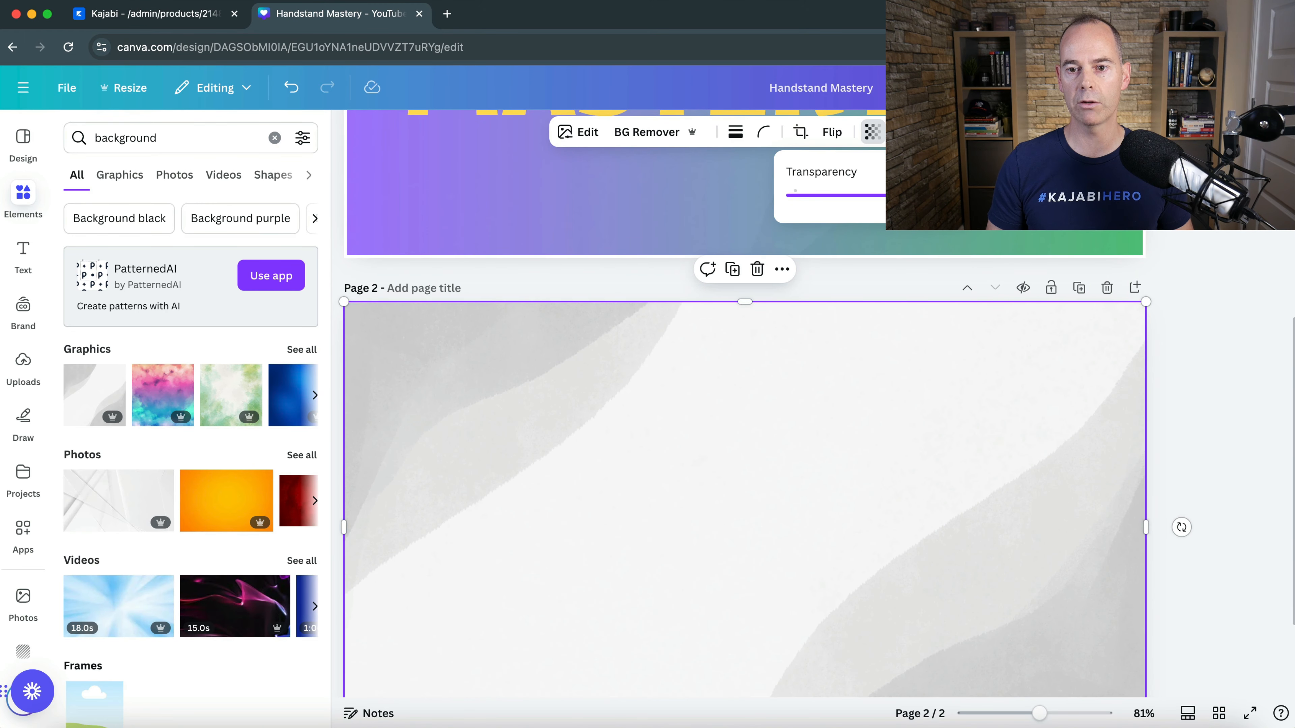
pyautogui.moveTo(892, 195); pyautogui.dragTo(835, 196)
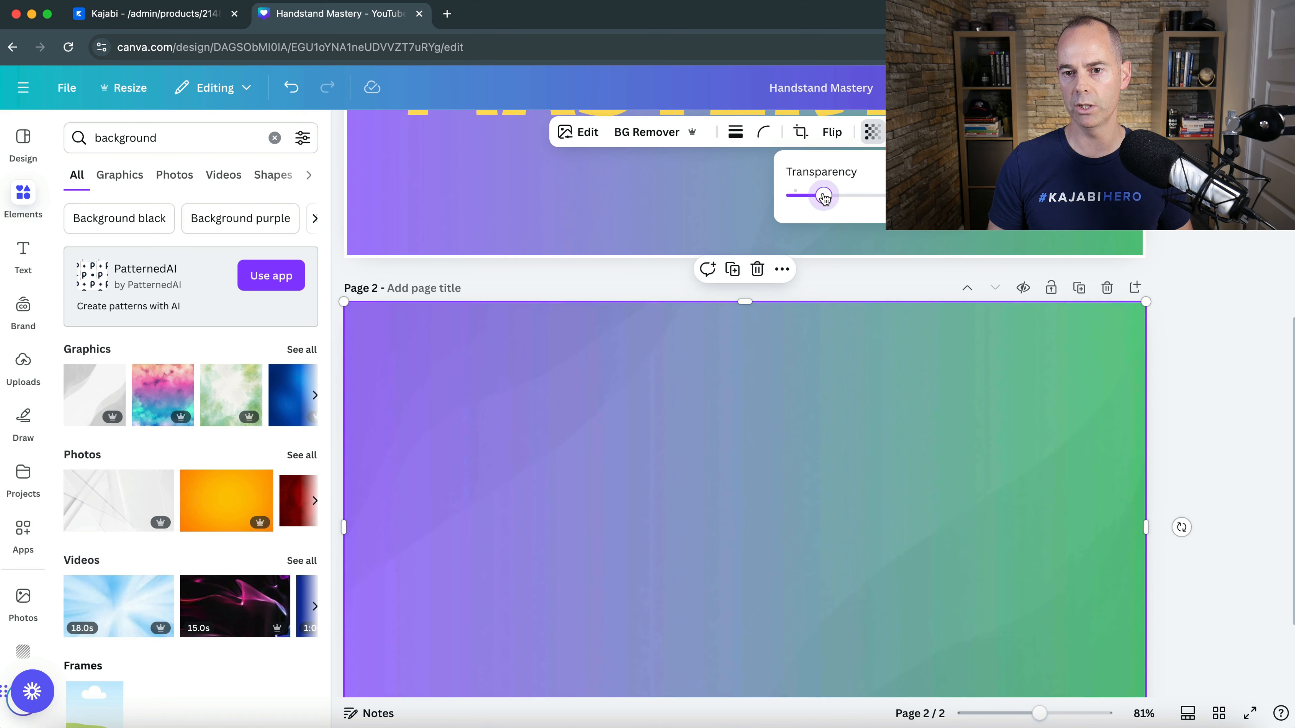
pyautogui.moveTo(824, 198)
pyautogui.mouseDown()
pyautogui.moveTo(867, 200)
pyautogui.moveTo(822, 201)
pyautogui.mouseUp()
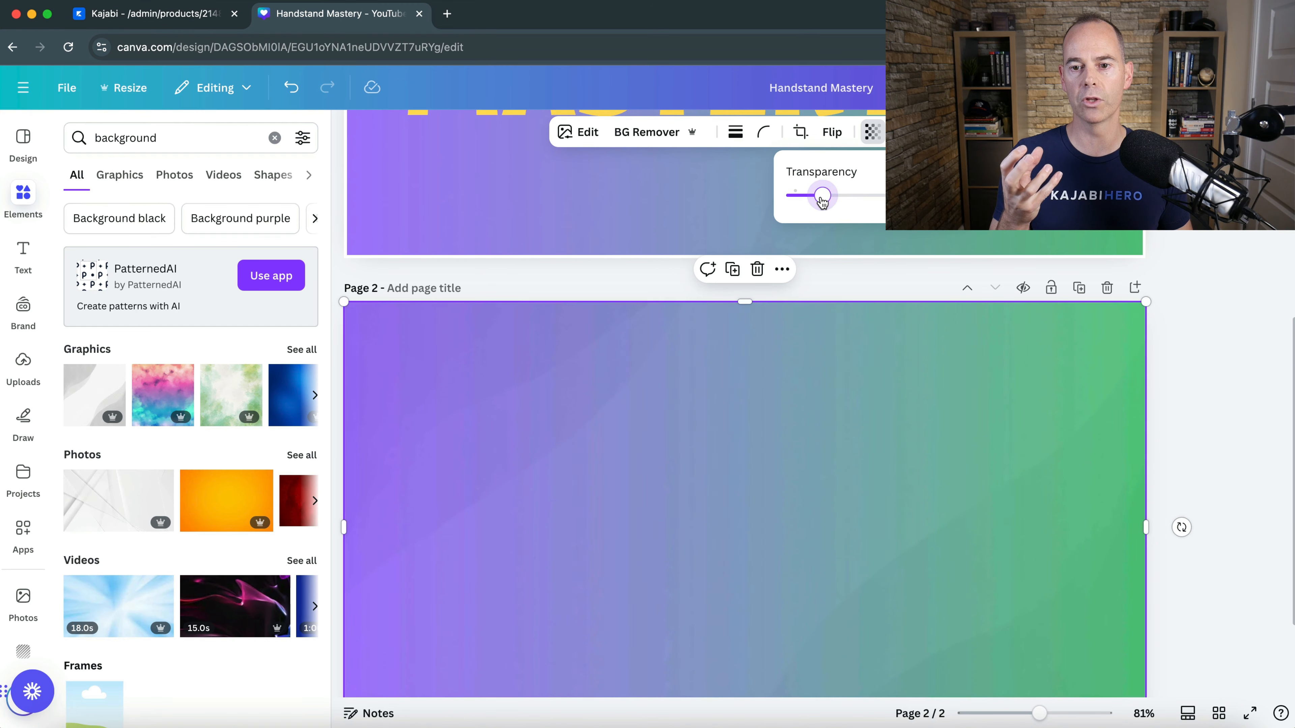
pyautogui.click(1203, 335)
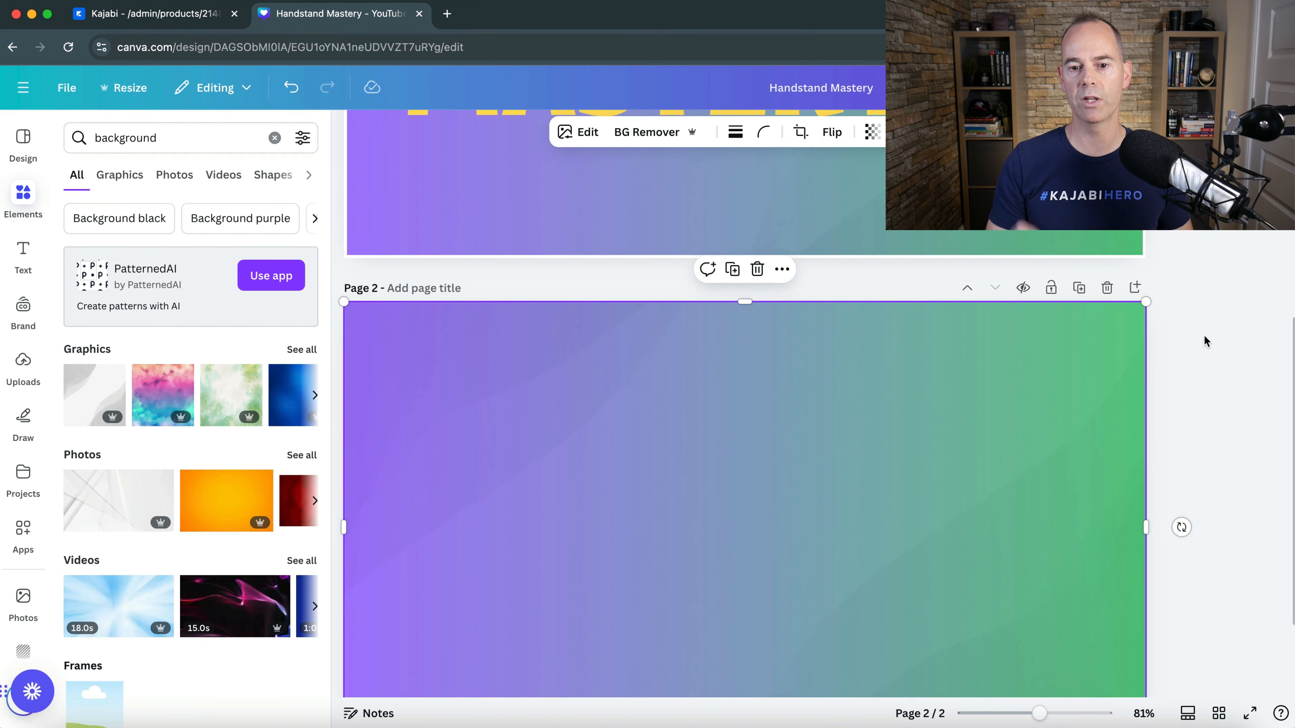
pyautogui.scroll(-2, 1204, 336)
pyautogui.click(1204, 335)
# - Copy the white border rectangle from page 1 and paste it onto page 2
pyautogui.scroll(3, 1205, 236)
pyautogui.scroll(5, 1204, 235)
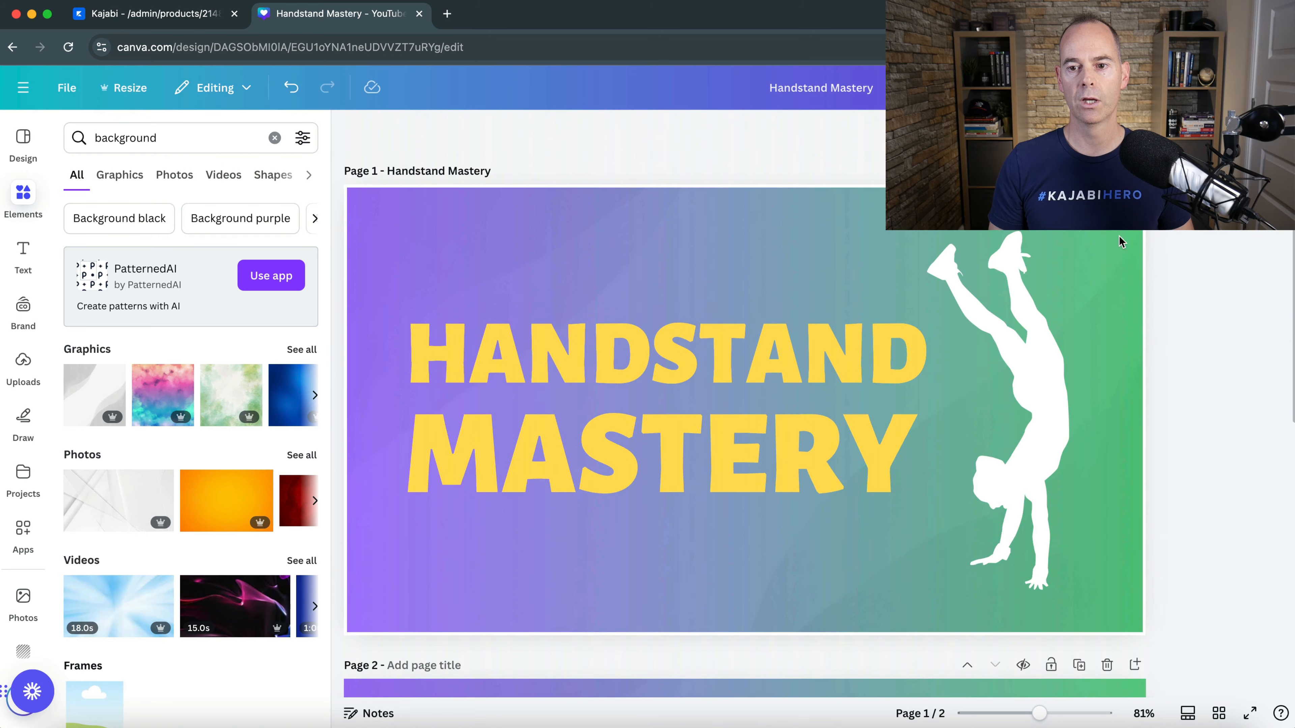
pyautogui.click(1071, 228)
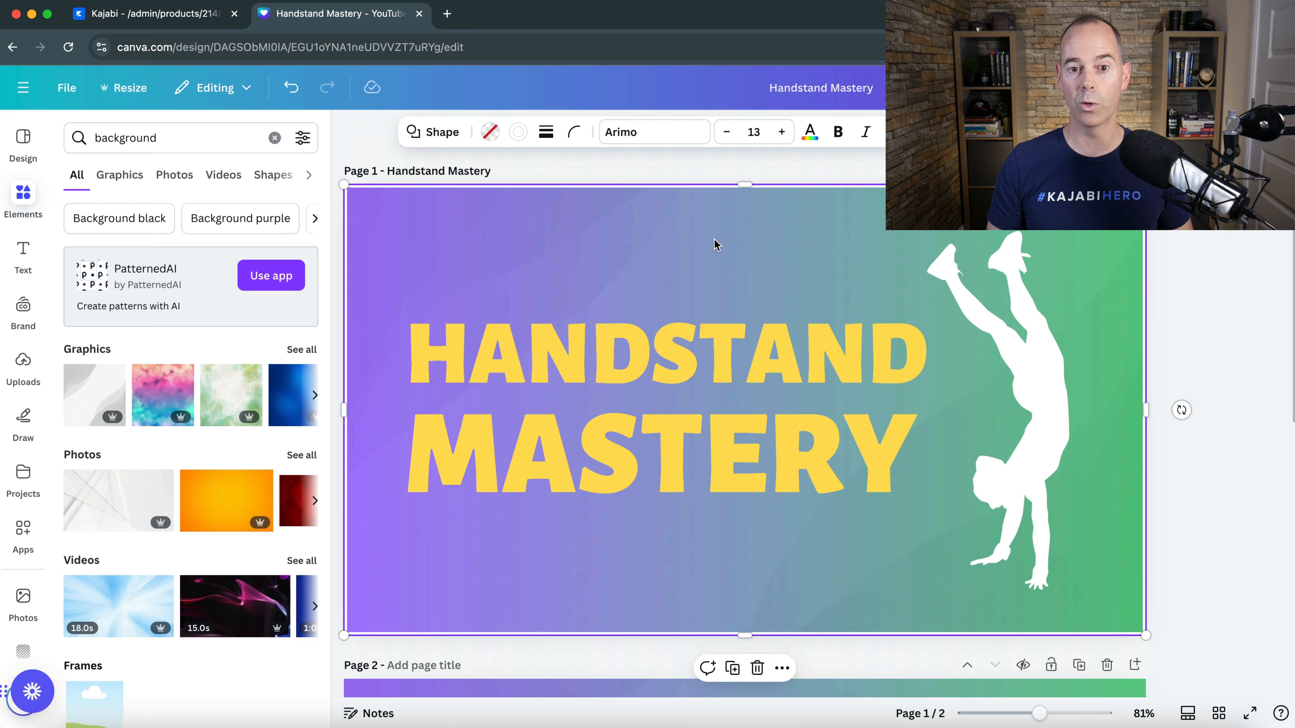
pyautogui.click(1035, 246)
pyautogui.click(1219, 256)
pyautogui.click(1027, 252)
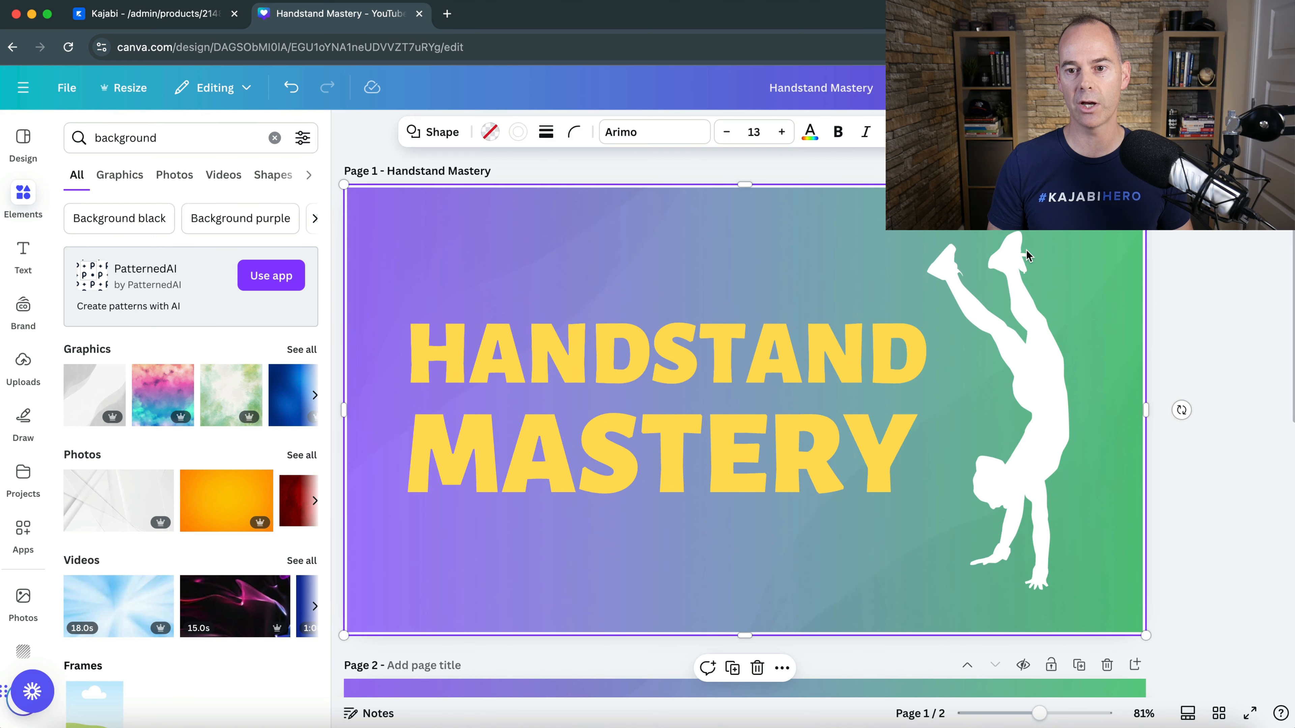
pyautogui.scroll(-10, 884, 368)
pyautogui.click(862, 376)
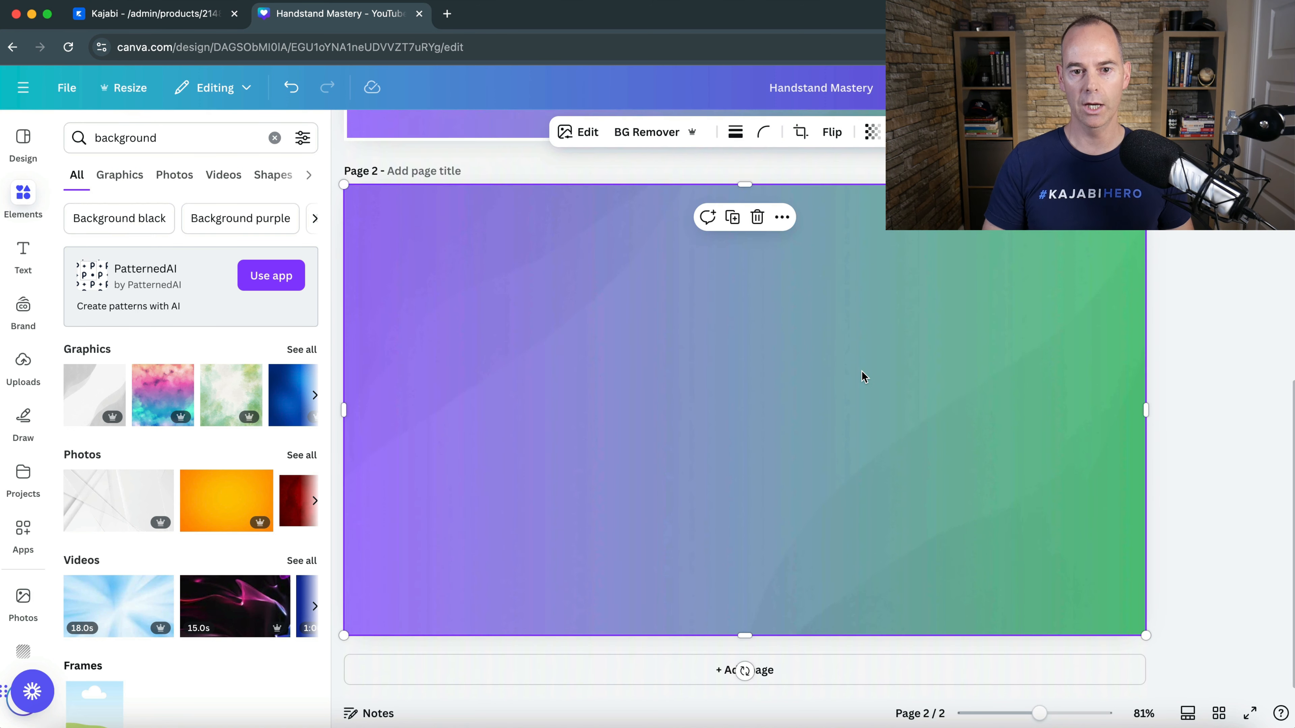
pyautogui.click(786, 381)
pyautogui.moveTo(700, 373); pyautogui.dragTo(730, 400)
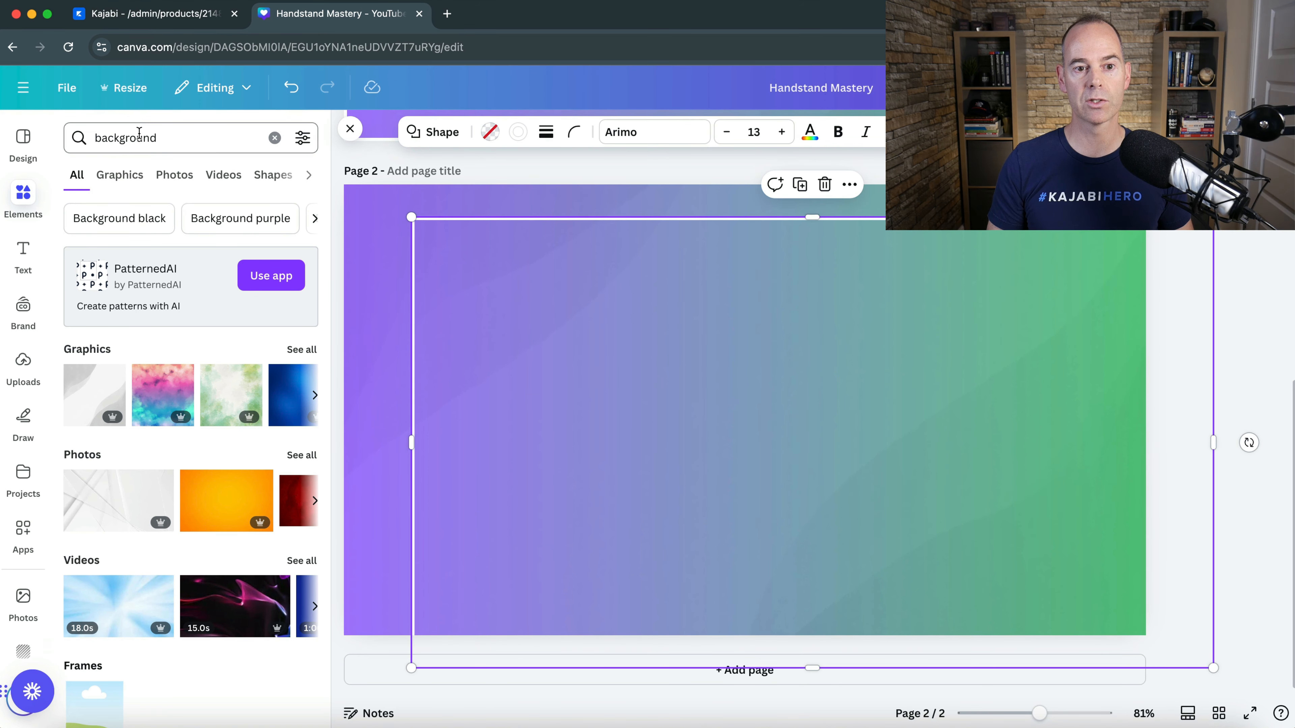
# - Search the elements for "square" and view the fill and text colour options of the pasted border rectangle
pyautogui.click(159, 138)
pyautogui.doubleClick(162, 139)
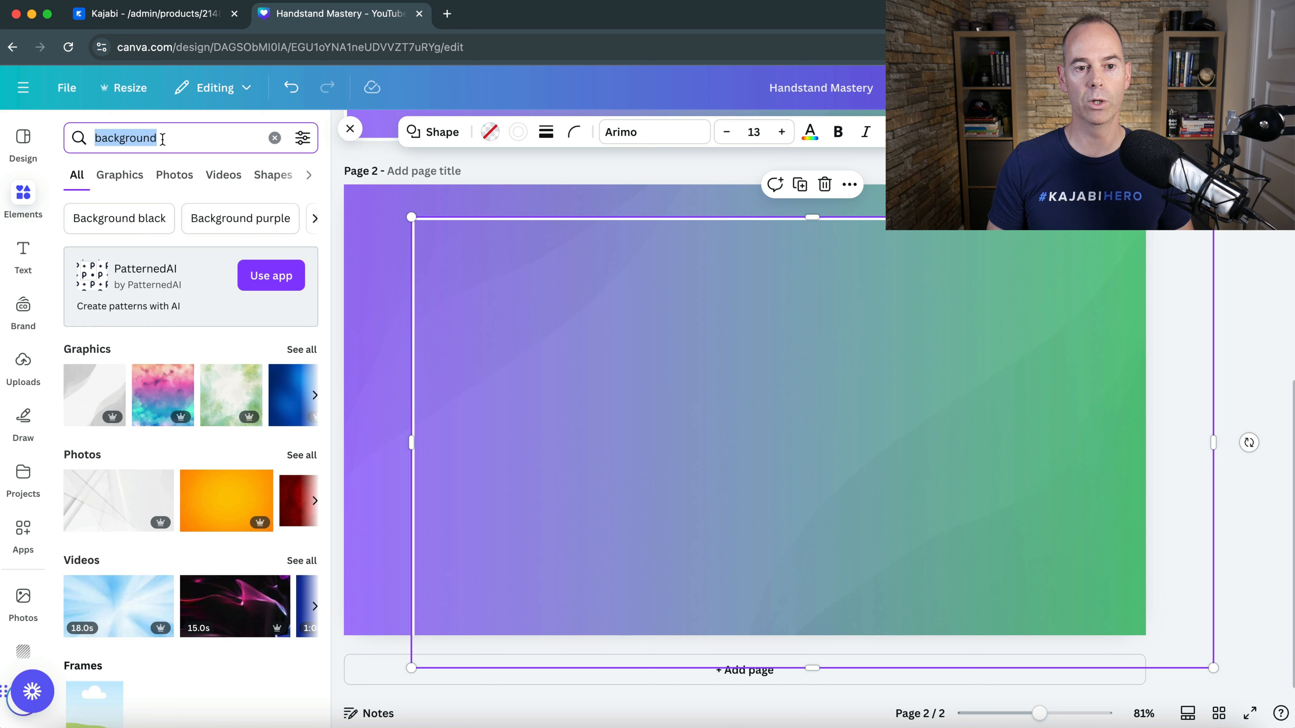
pyautogui.write('sq')
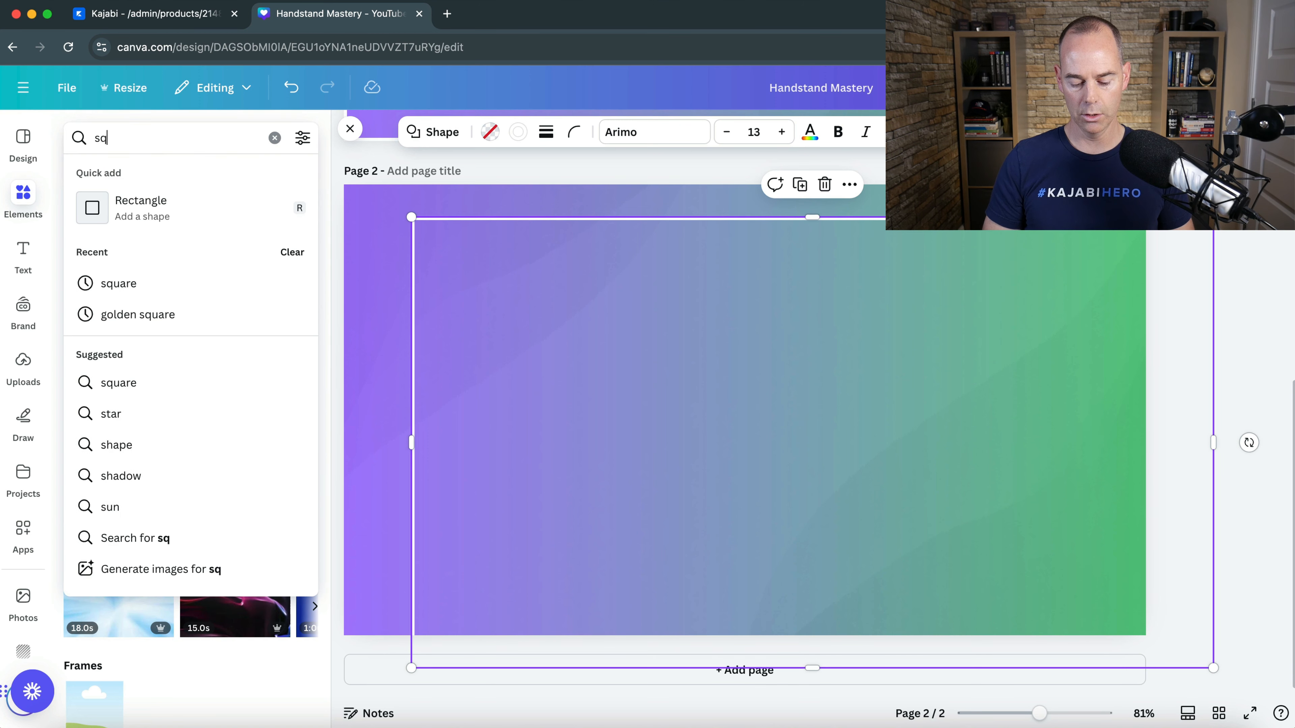
pyautogui.write('uare')
pyautogui.press('Return')
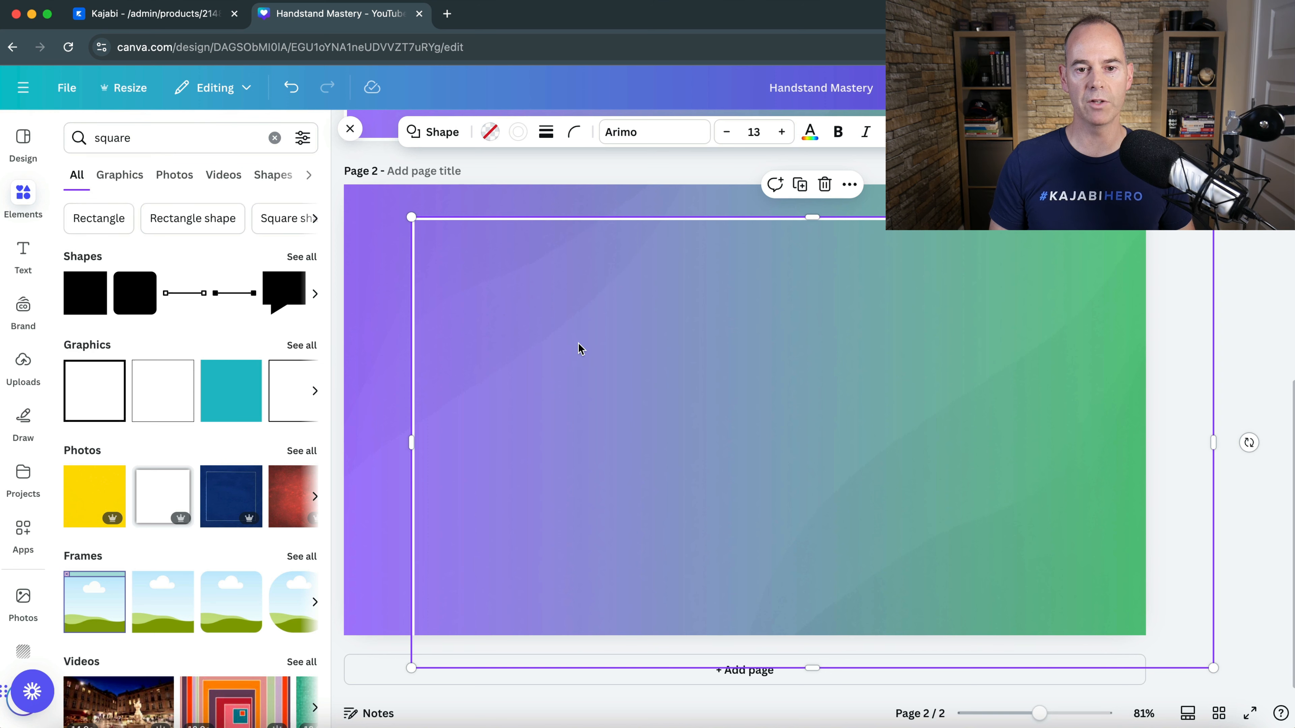
pyautogui.click(490, 135)
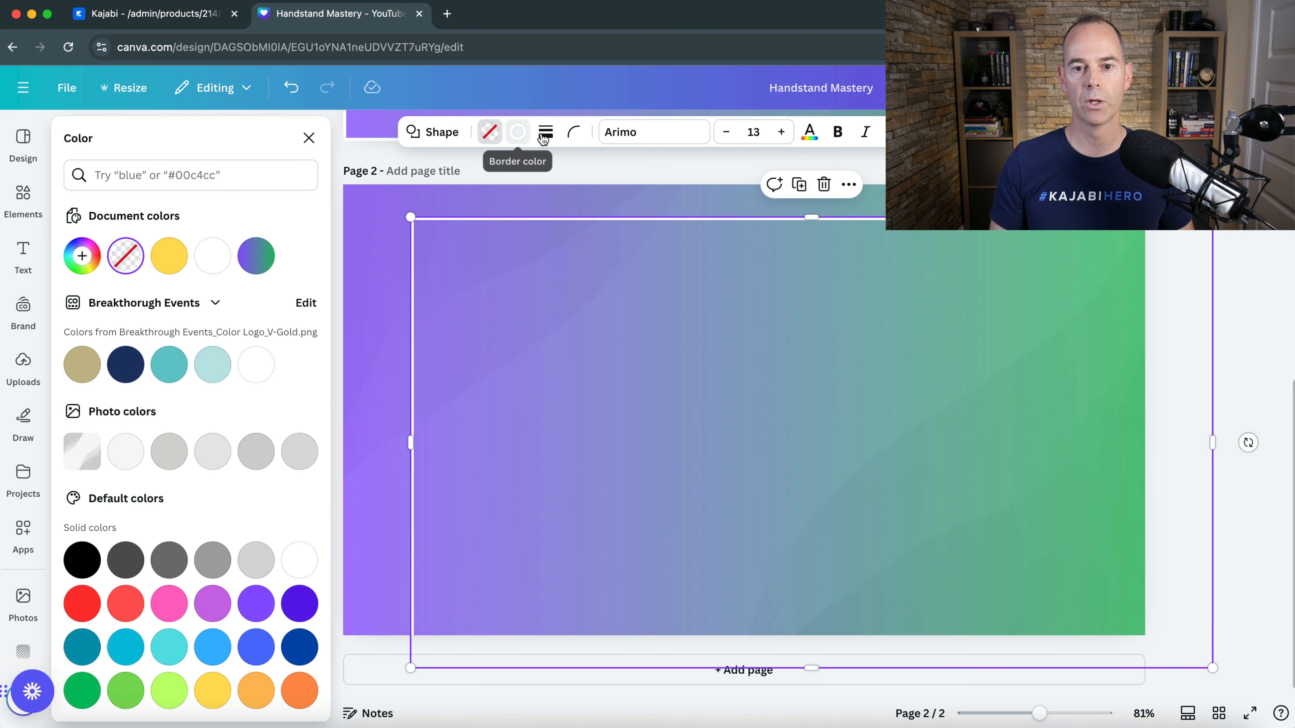
pyautogui.click(816, 134)
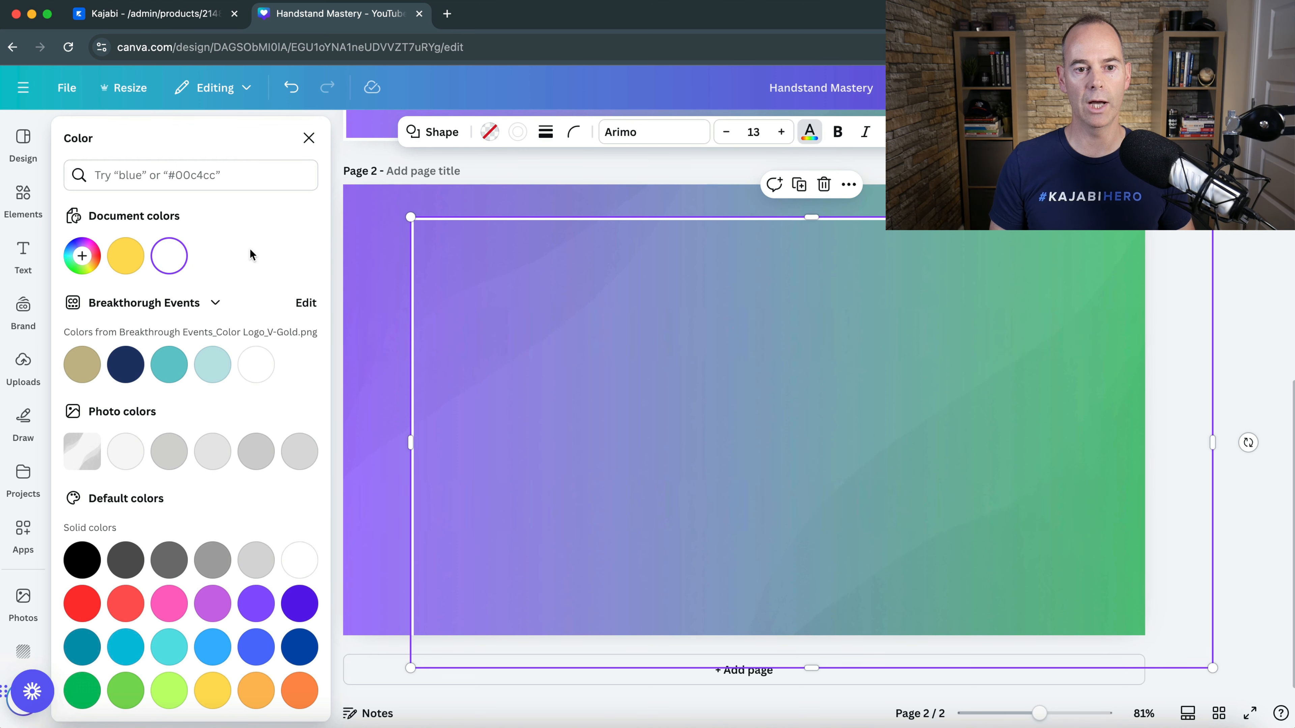
# - Align the pasted border rectangle with the edges of page 2
pyautogui.moveTo(957, 307); pyautogui.dragTo(891, 274)
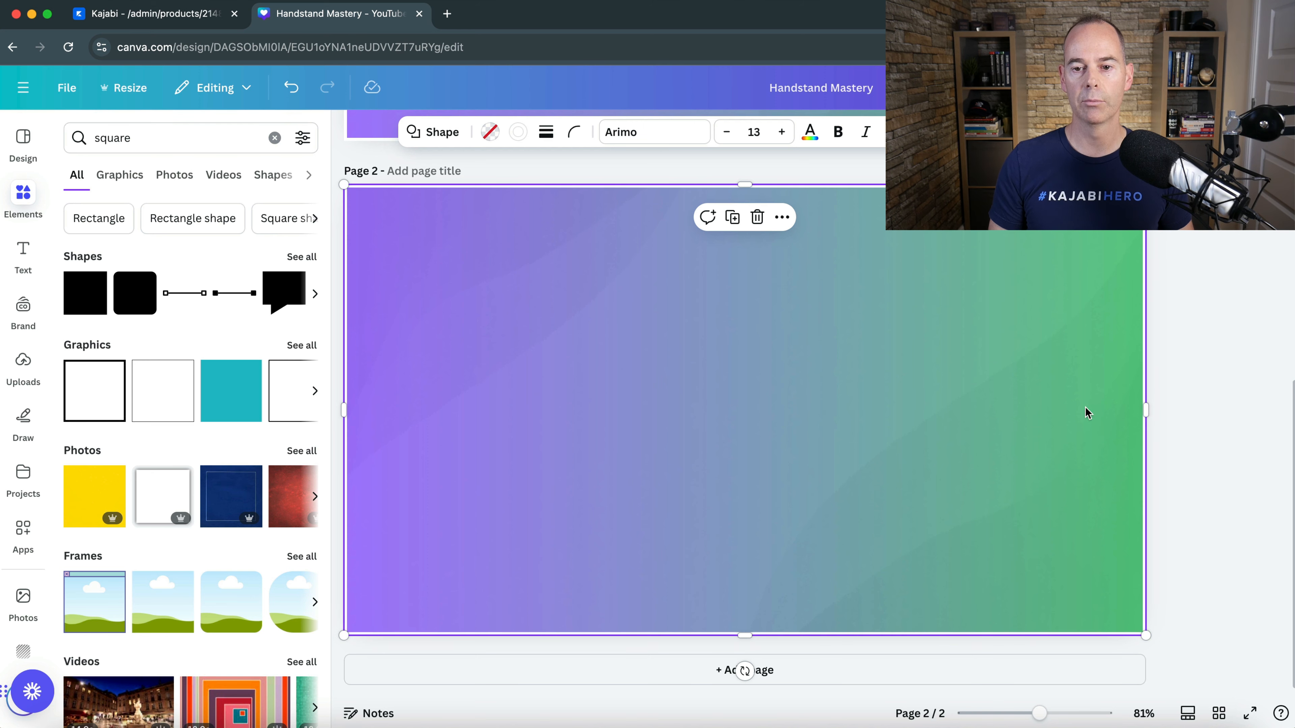
pyautogui.click(1155, 403)
# - Compare the two pages and check which font the HANDSTAND title on page 1 uses
pyautogui.scroll(10, 838, 312)
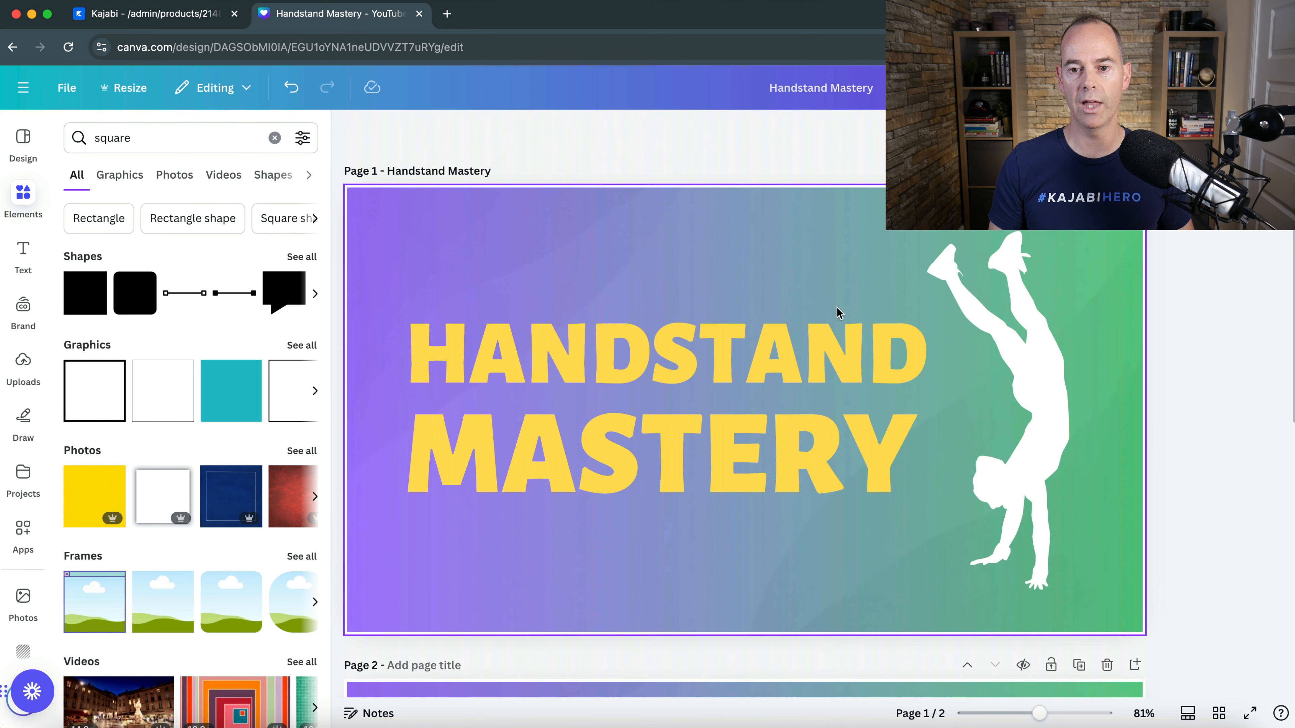
pyautogui.scroll(-10, 838, 312)
pyautogui.scroll(10, 836, 312)
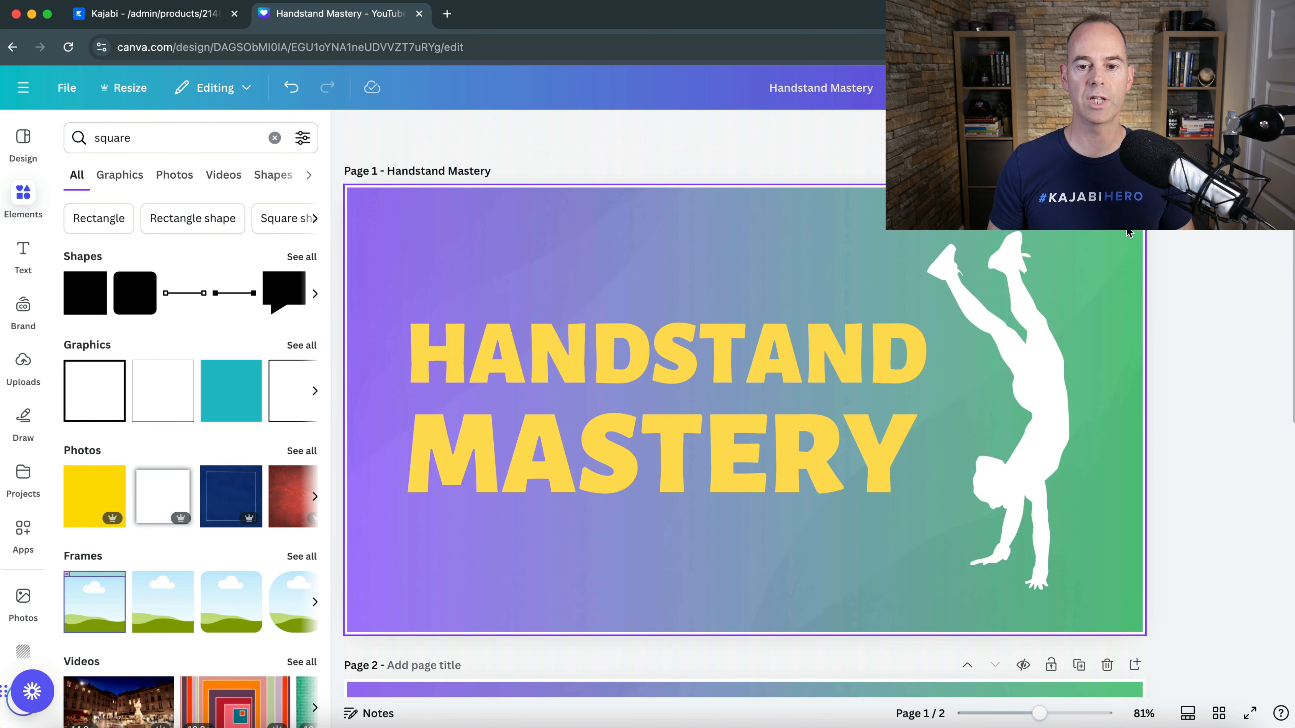
pyautogui.click(672, 365)
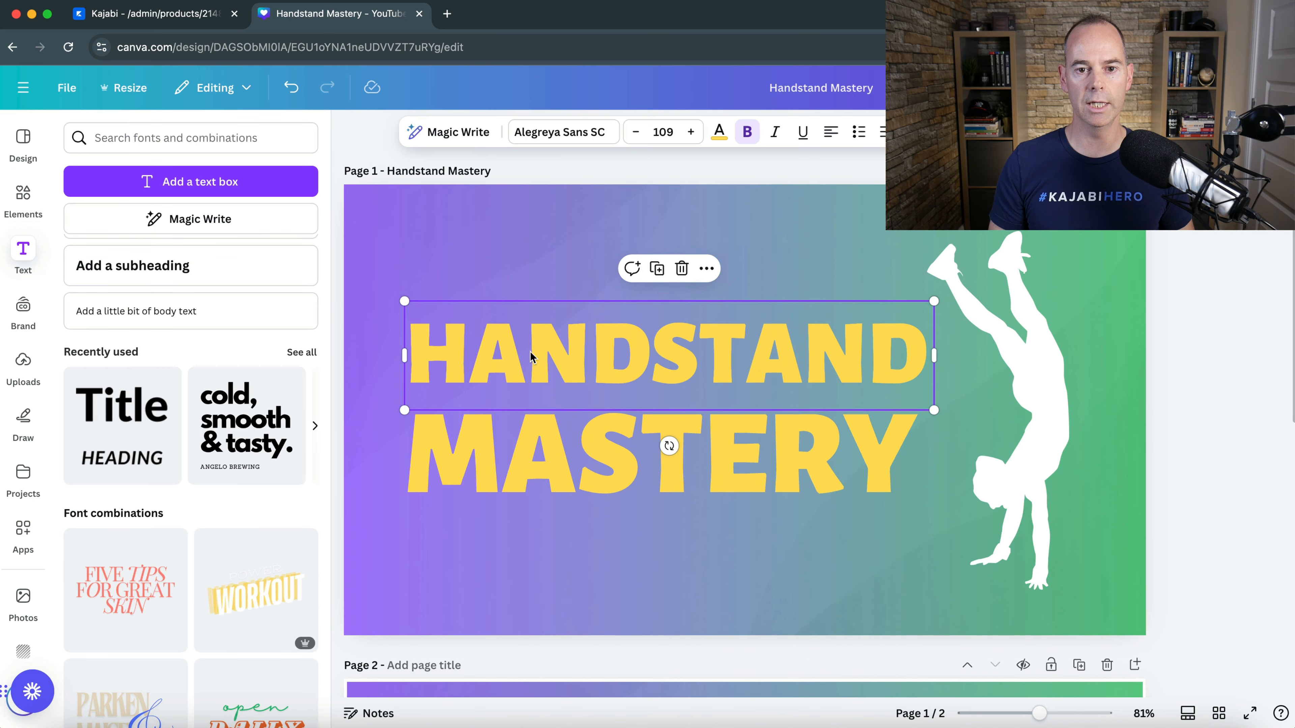
pyautogui.click(559, 133)
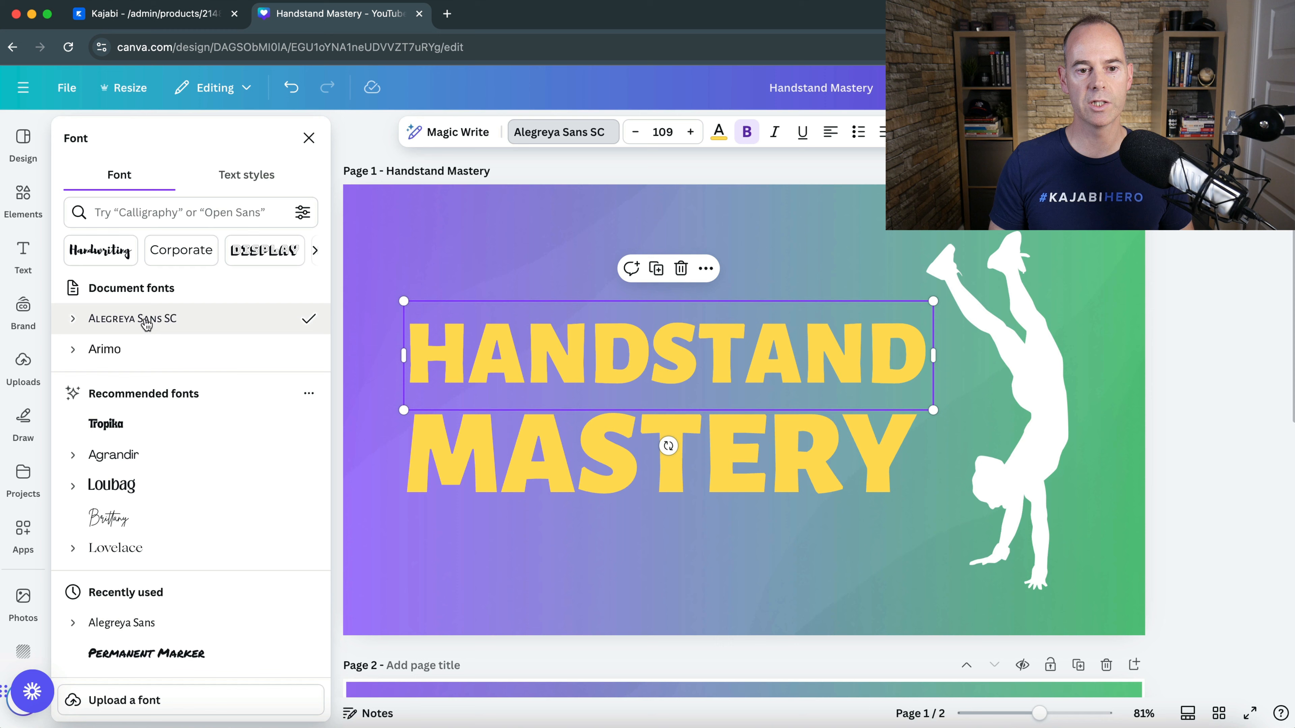
pyautogui.click(531, 269)
# - Copy the HANDSTAND title from page 1 and paste it onto page 2
pyautogui.click(543, 365)
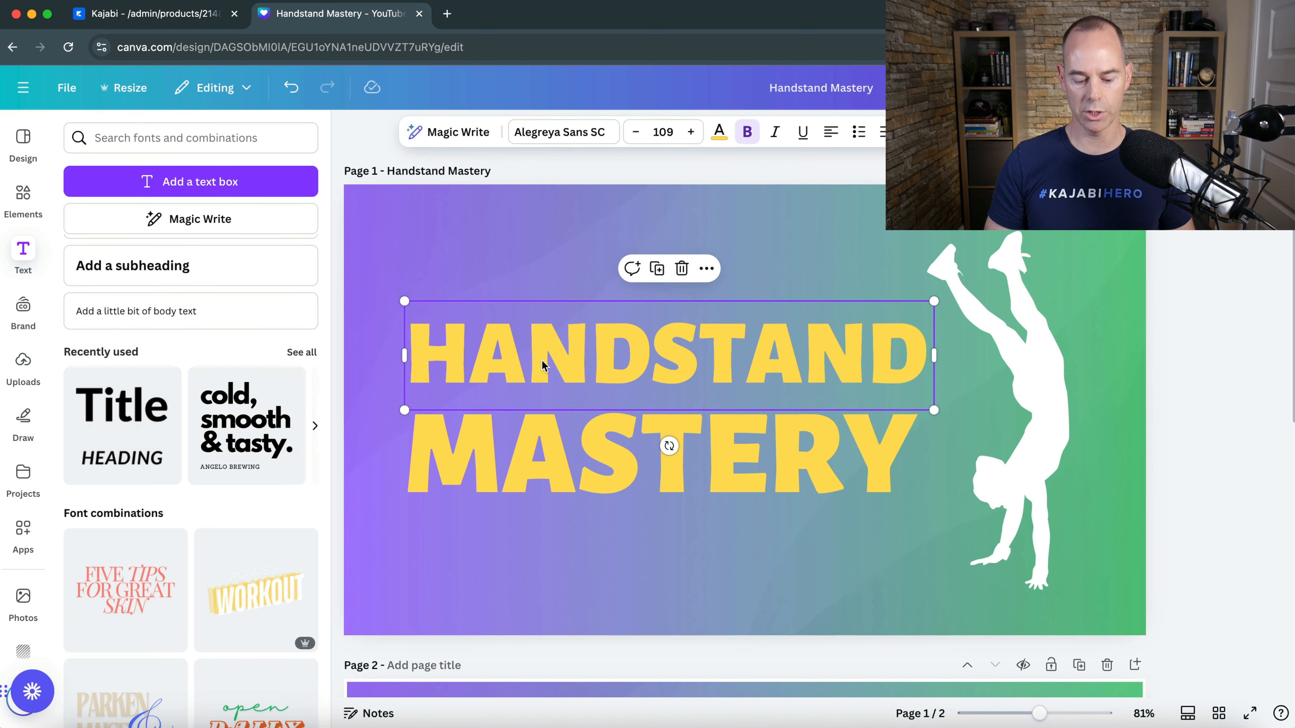
pyautogui.scroll(-10, 543, 365)
pyautogui.click(531, 376)
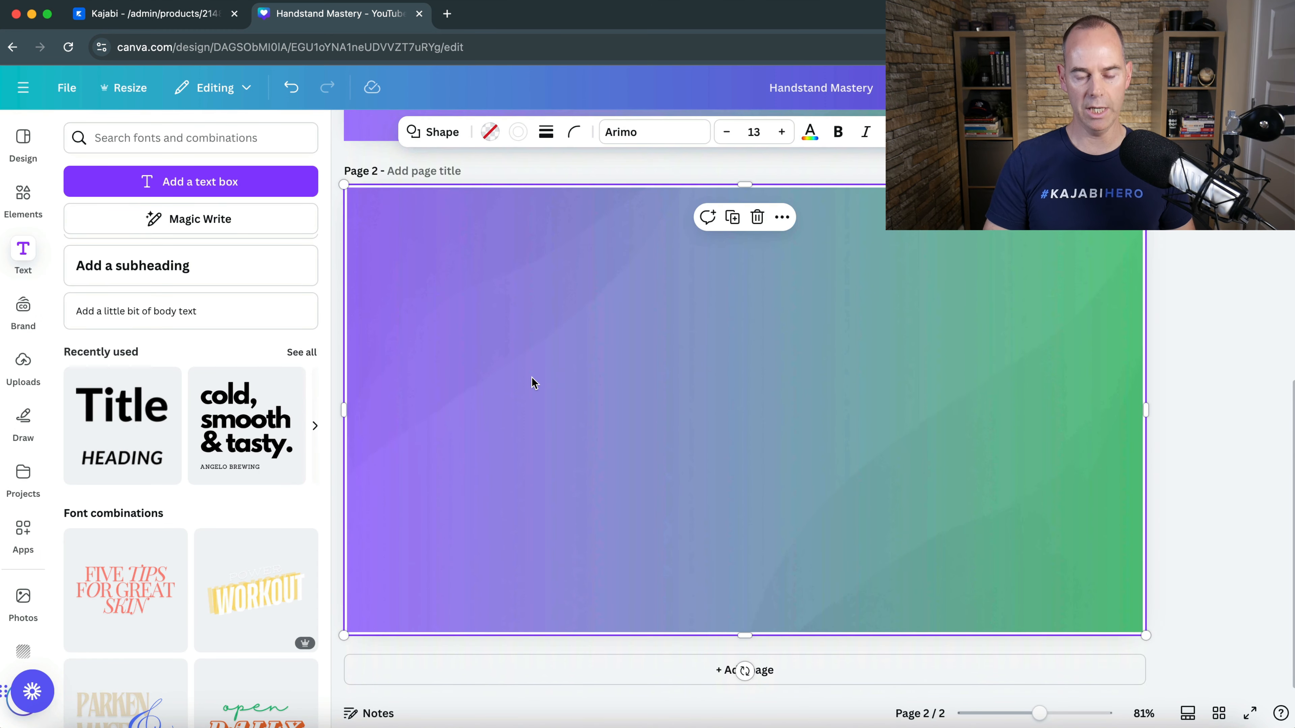
pyautogui.press('cmd+v')
# - Enlarge the HANDSTAND title on page 2 to about font size 113, with its text box wide enough for one line
pyautogui.doubleClick(551, 380)
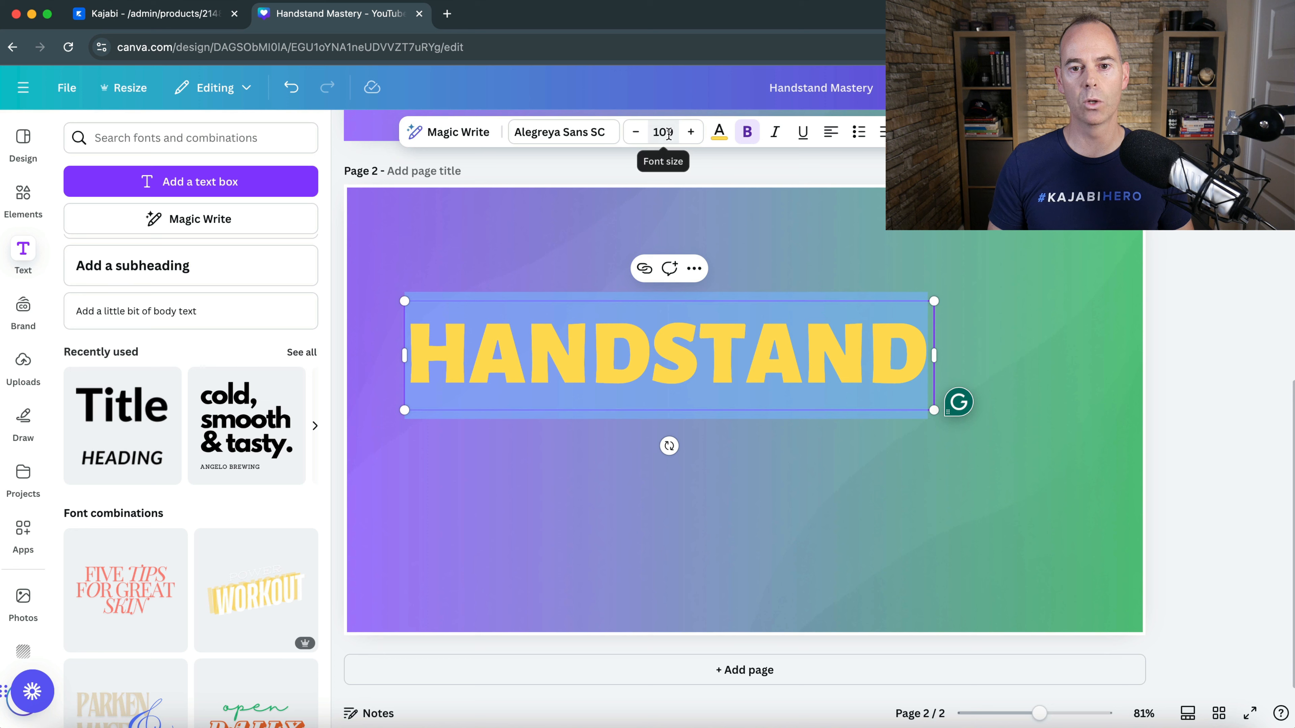
pyautogui.click(719, 134)
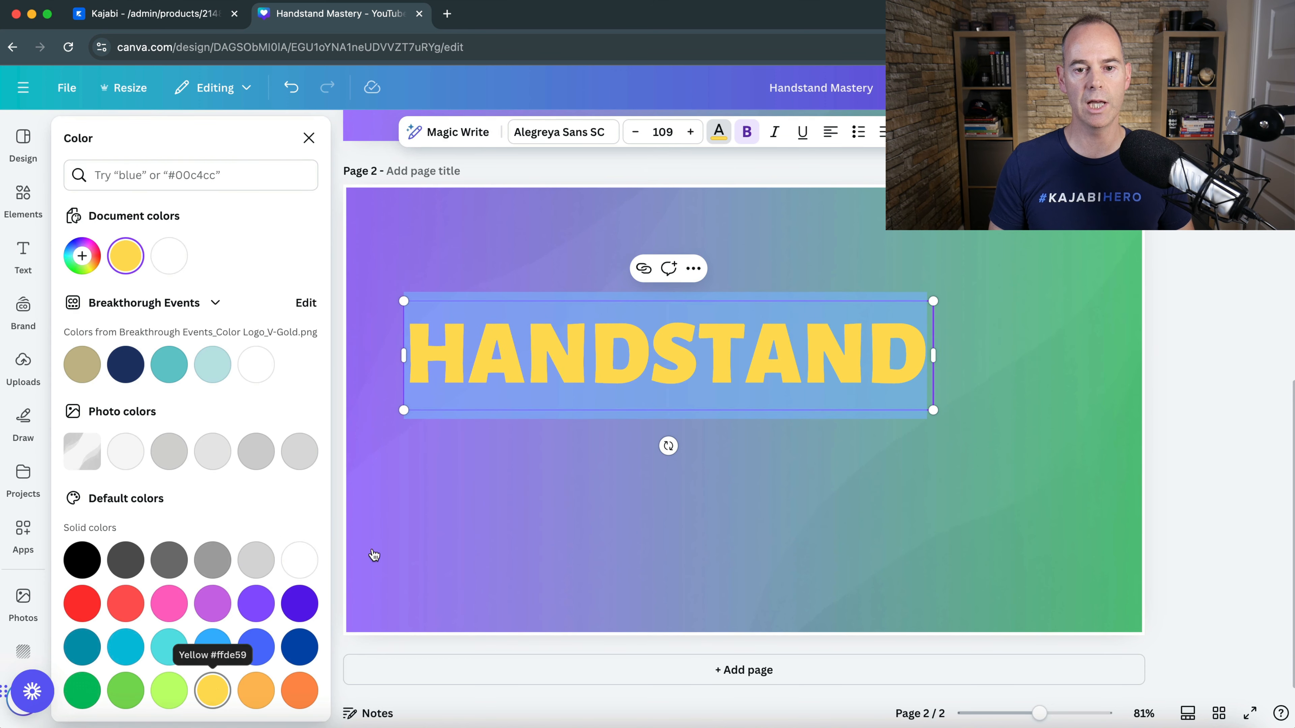
pyautogui.click(660, 133)
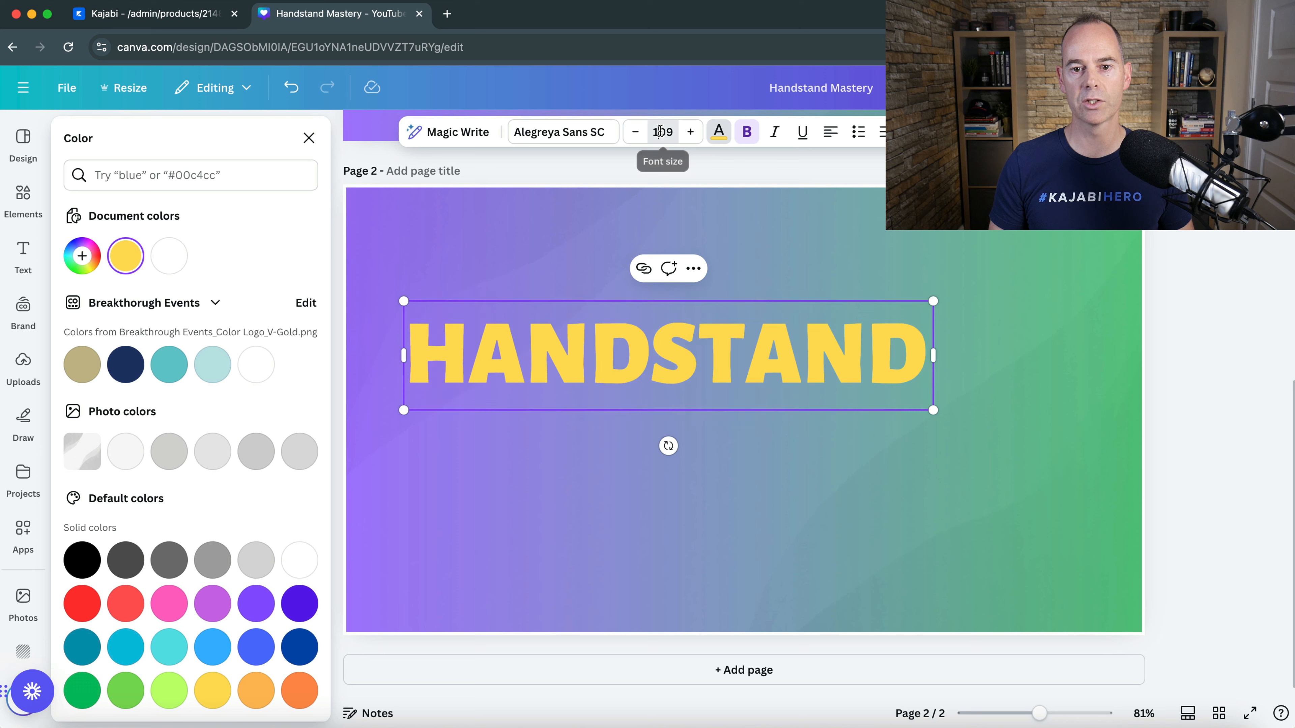
pyautogui.scroll(-6, 650, 390)
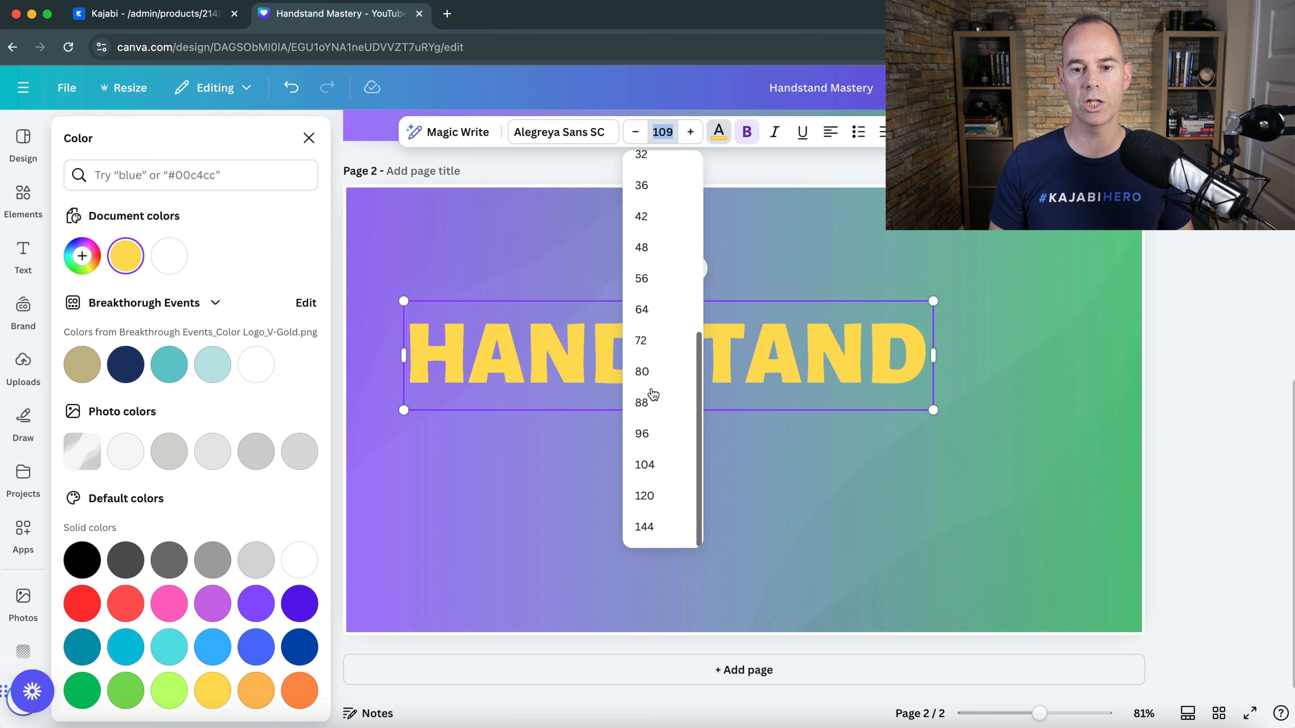
pyautogui.click(646, 494)
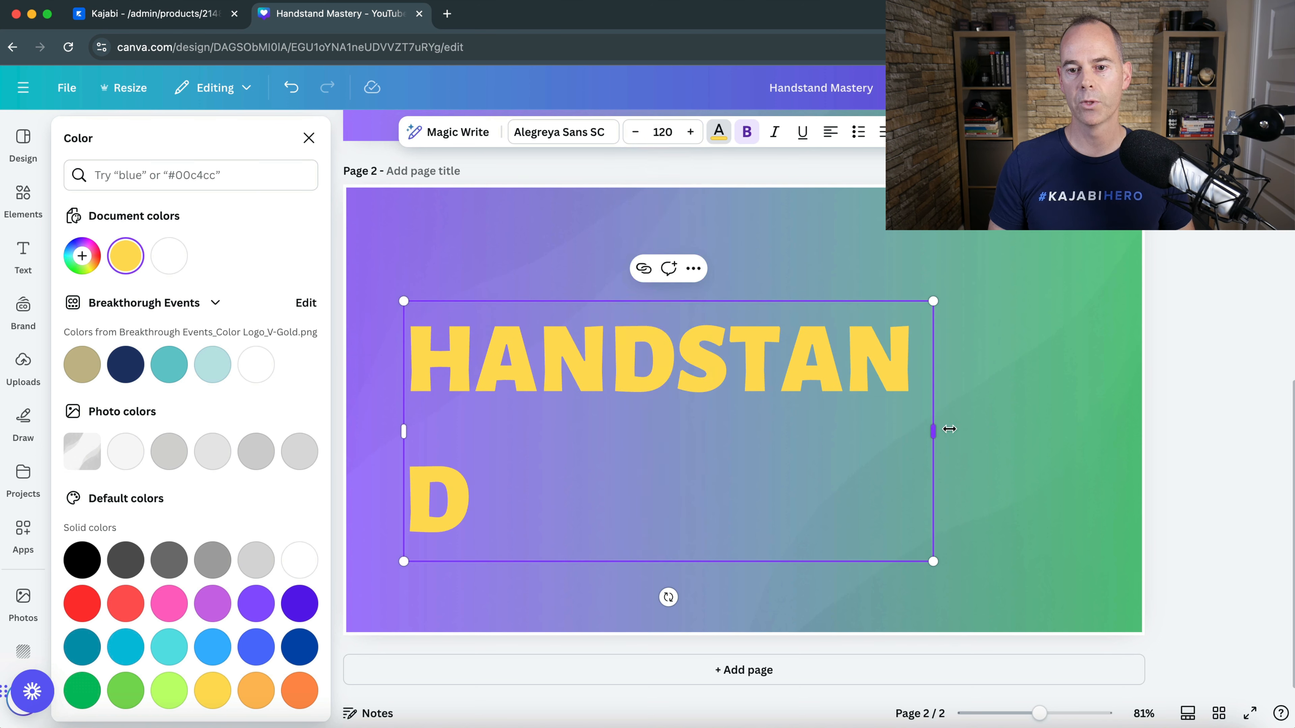
pyautogui.moveTo(949, 429)
pyautogui.mouseDown()
pyautogui.moveTo(1129, 431)
pyautogui.moveTo(996, 435)
pyautogui.moveTo(961, 422)
pyautogui.mouseUp()
pyautogui.doubleClick(850, 399)
# - Duplicate the HANDSTAND title, place the copy left-aligned directly below the original and change its text to MASTERY
pyautogui.click(776, 372)
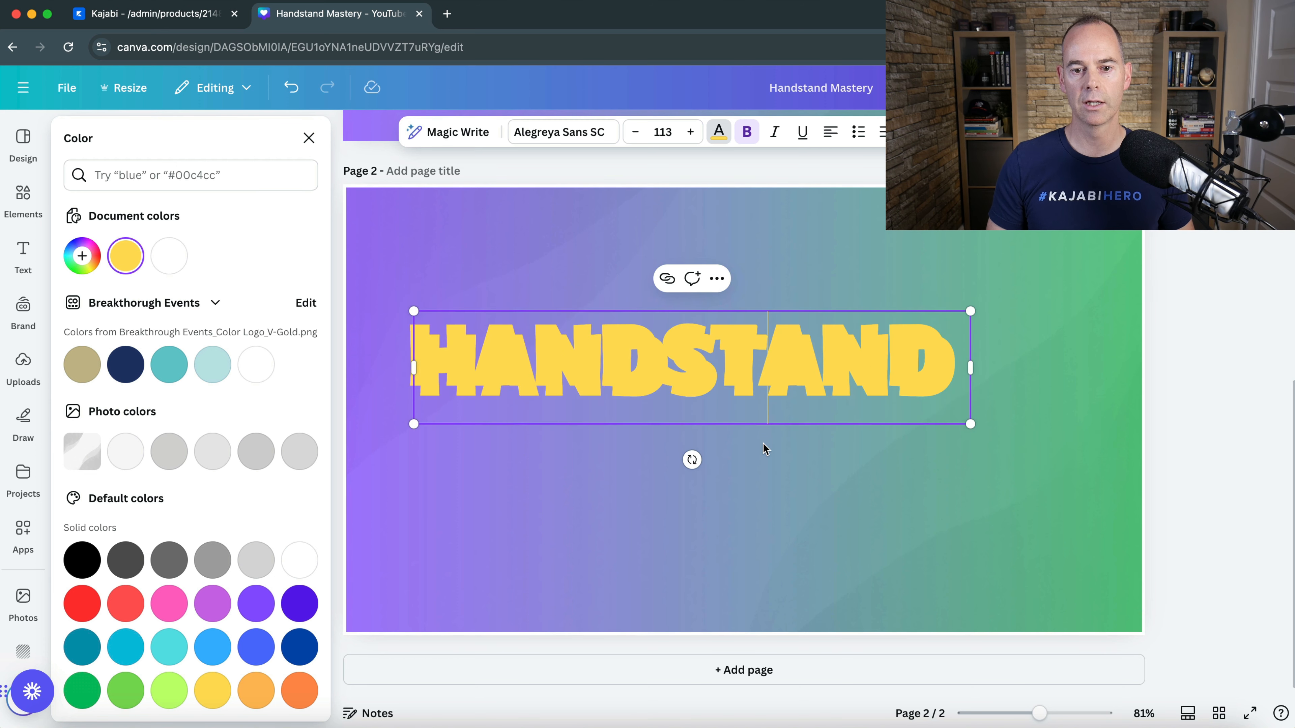
pyautogui.click(766, 463)
pyautogui.moveTo(585, 368); pyautogui.dragTo(557, 436)
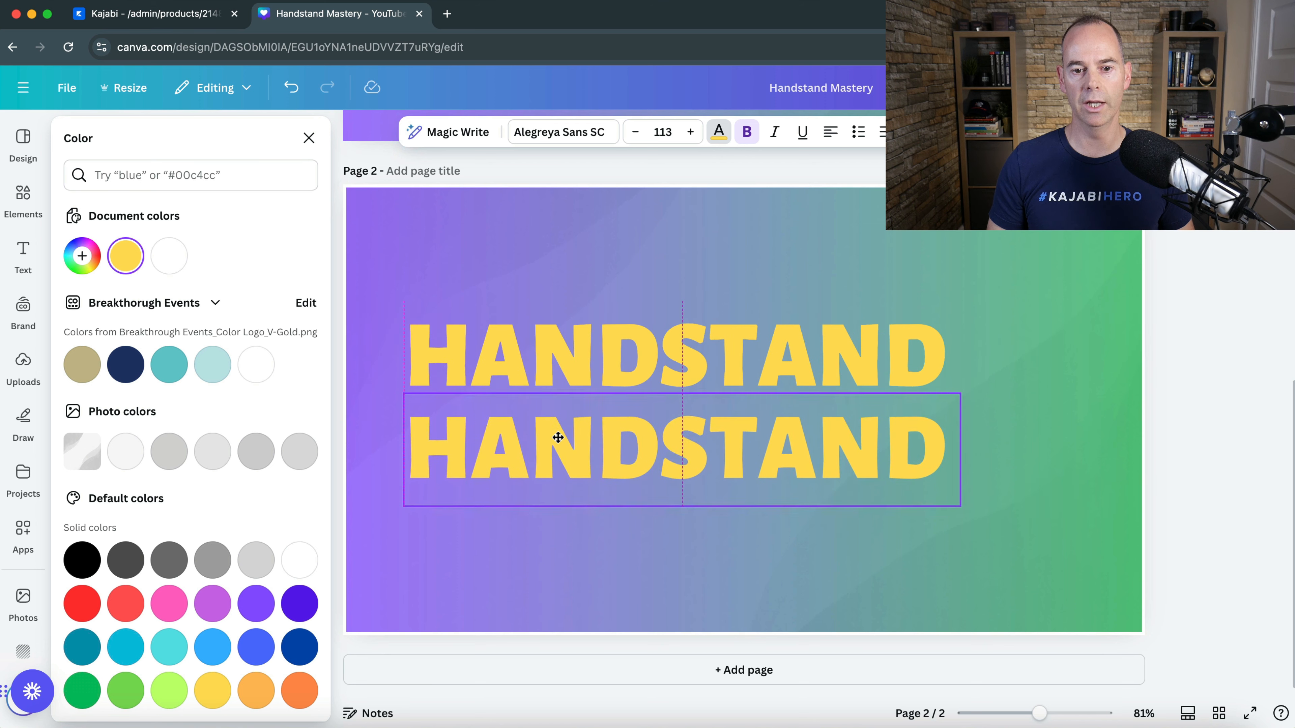
pyautogui.doubleClick(557, 436)
pyautogui.write('M')
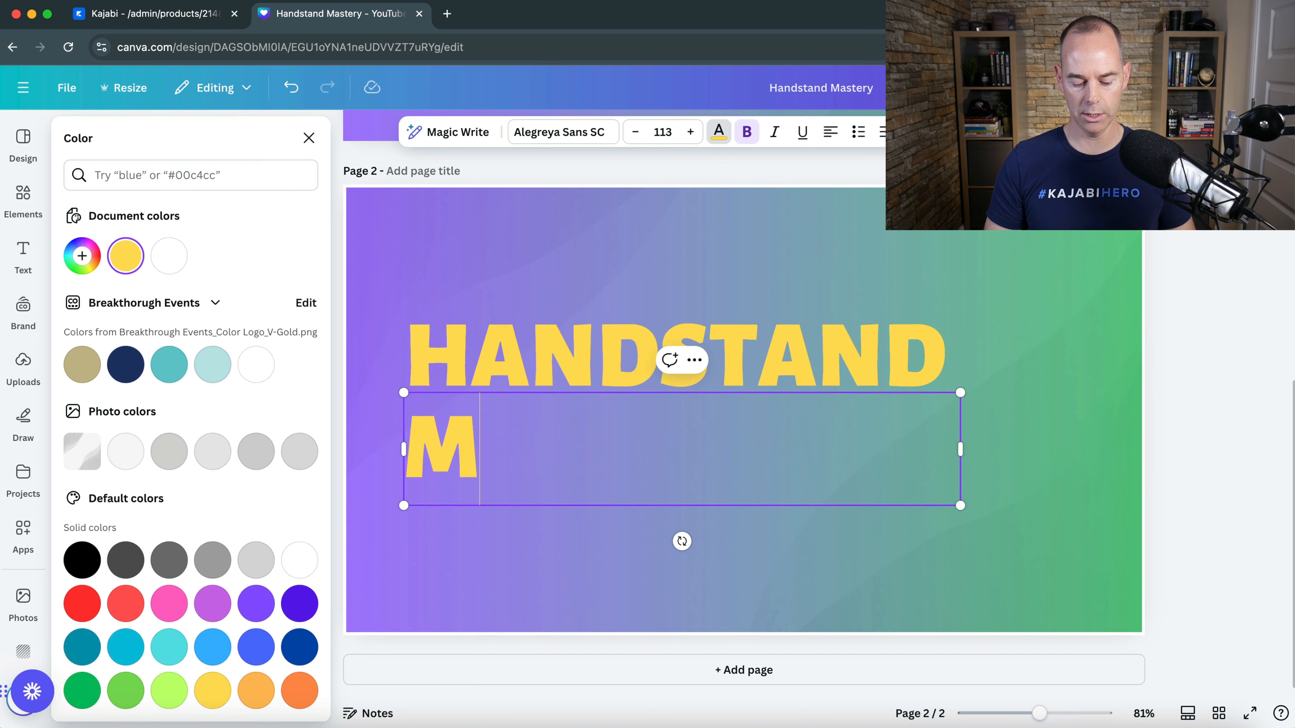
pyautogui.write('ASTERY')
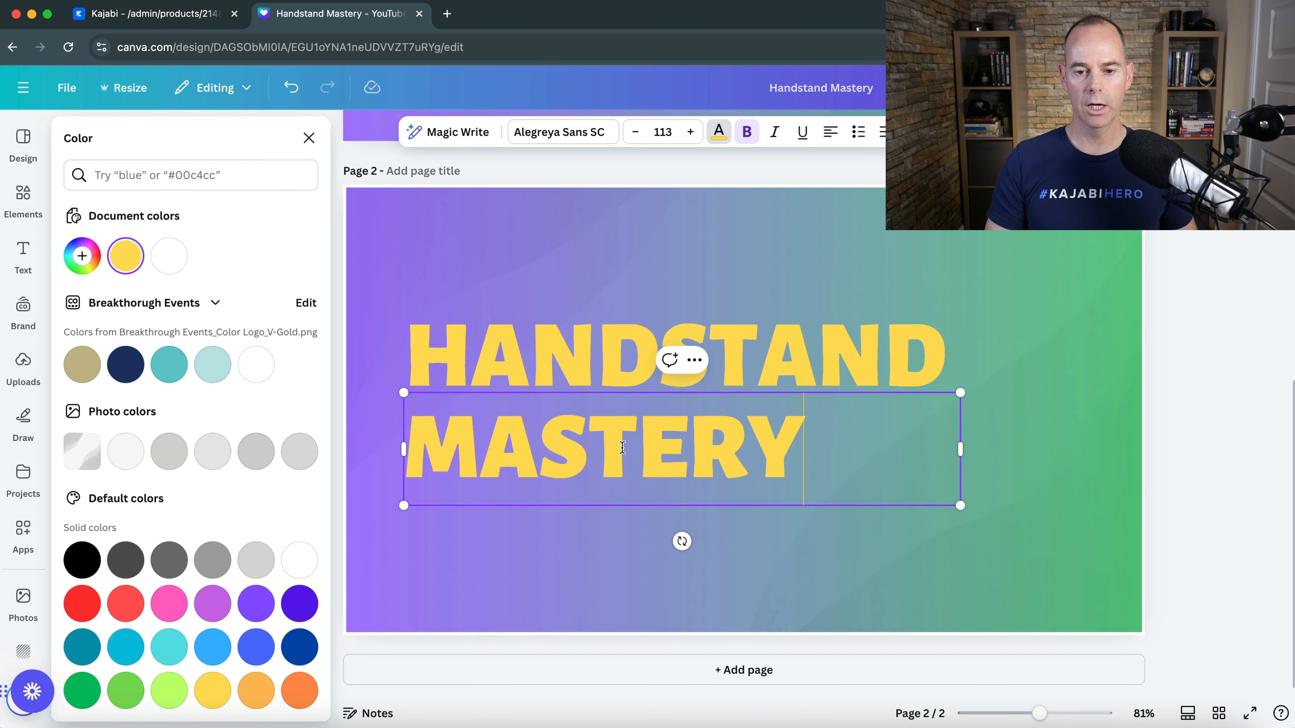
# - Enlarge the MASTERY line to about the width of HANDSTAND and move the two lines closer together
pyautogui.moveTo(960, 449); pyautogui.dragTo(821, 454)
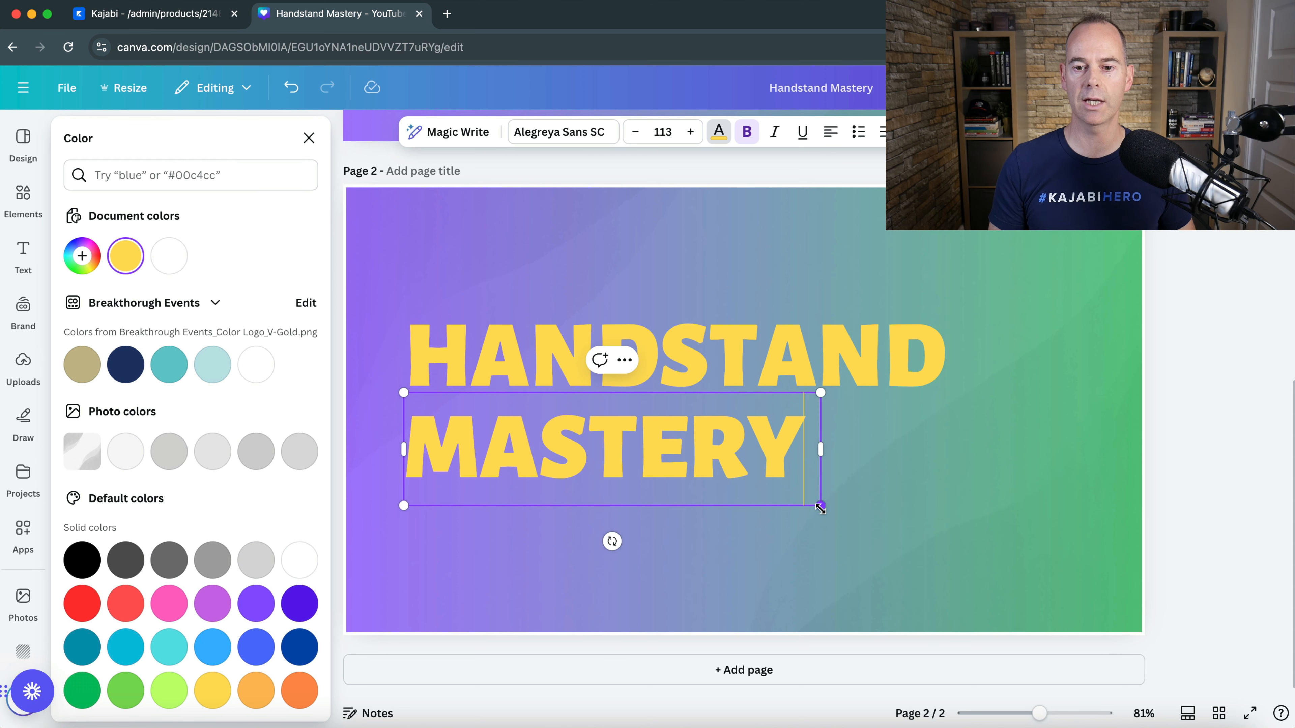
pyautogui.moveTo(822, 506); pyautogui.dragTo(960, 545)
pyautogui.click(382, 287)
pyautogui.click(500, 360)
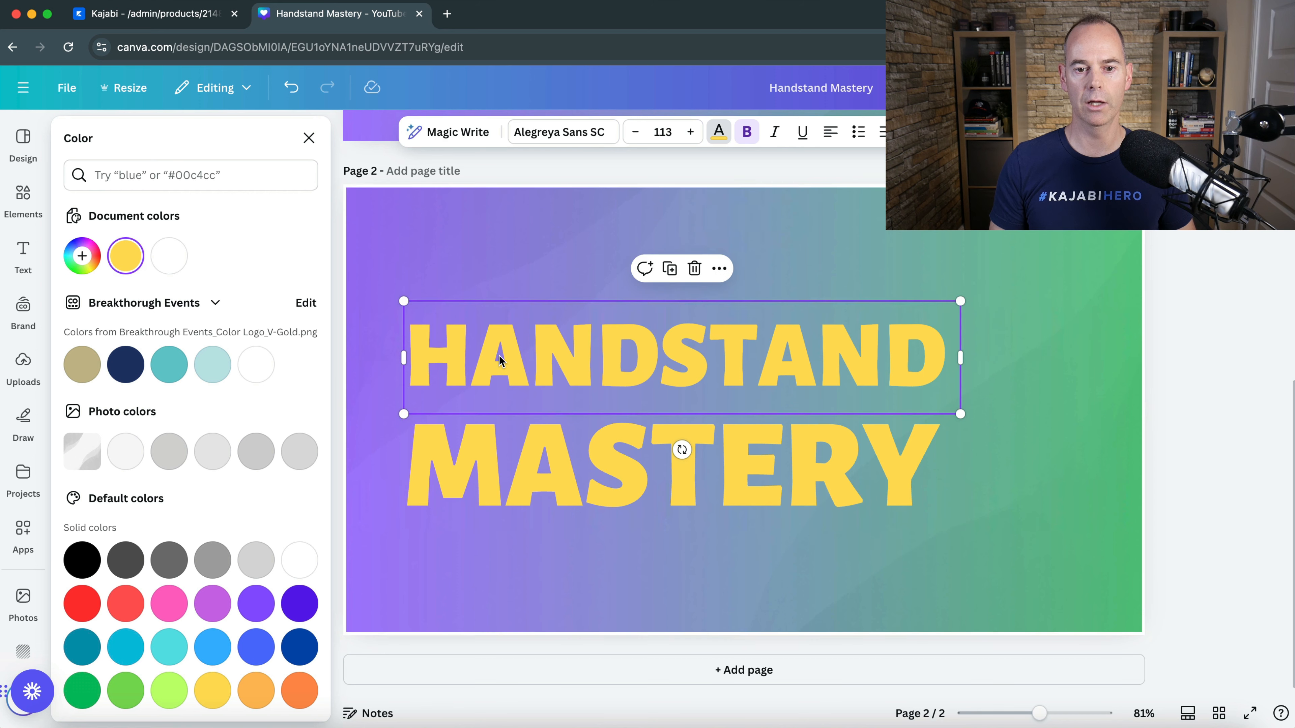
pyautogui.moveTo(500, 360)
pyautogui.mouseDown()
pyautogui.moveTo(471, 338)
pyautogui.moveTo(534, 309)
pyautogui.moveTo(502, 350)
pyautogui.moveTo(483, 352)
pyautogui.moveTo(500, 352)
pyautogui.mouseUp()
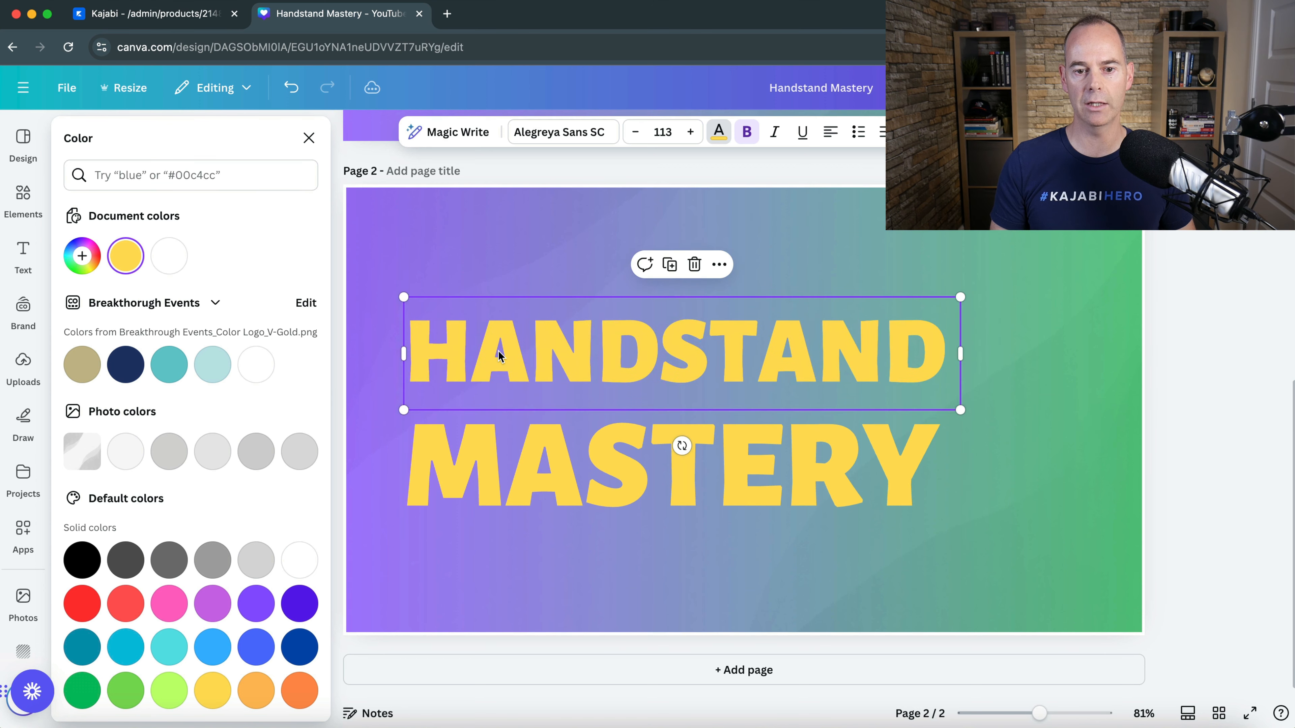
pyautogui.moveTo(494, 441)
pyautogui.mouseDown()
pyautogui.moveTo(495, 473)
pyautogui.moveTo(487, 423)
pyautogui.mouseUp()
pyautogui.click(1032, 377)
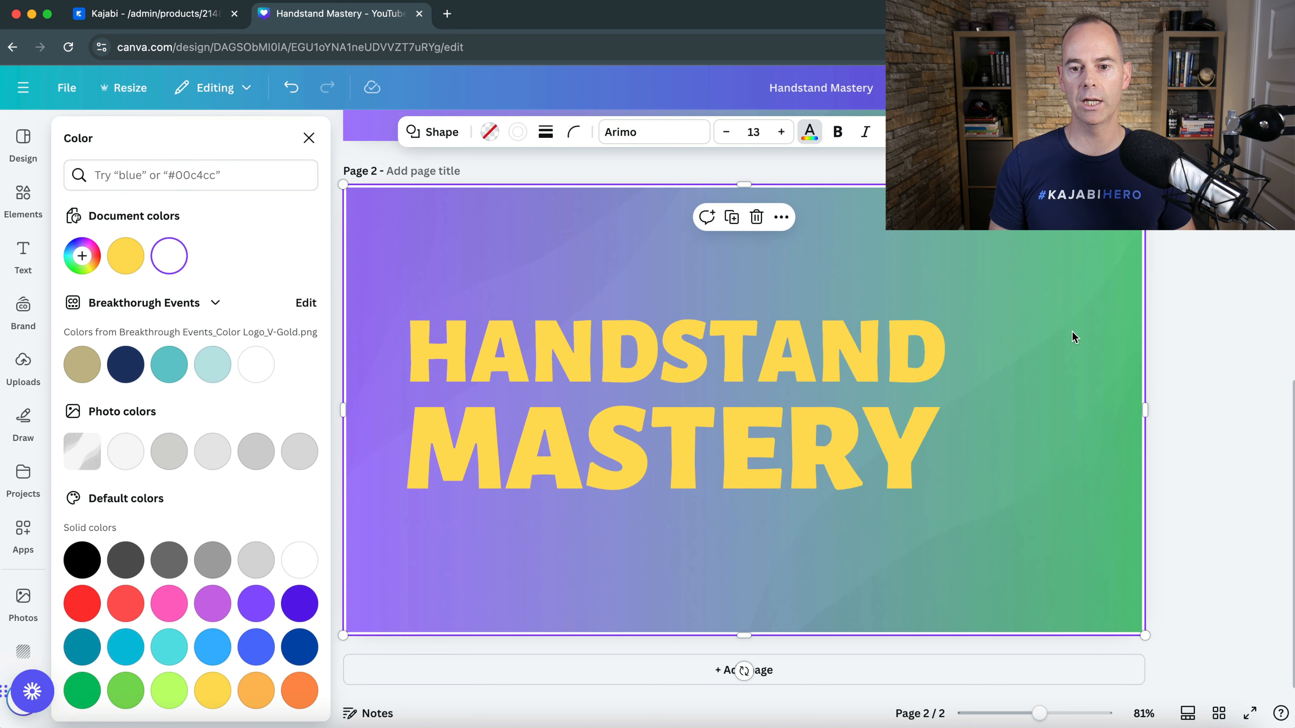
# - Search the elements for "handstand" and add the black handstand silhouette used on page 1 to page 2
pyautogui.scroll(10, 1072, 331)
pyautogui.scroll(-10, 1072, 331)
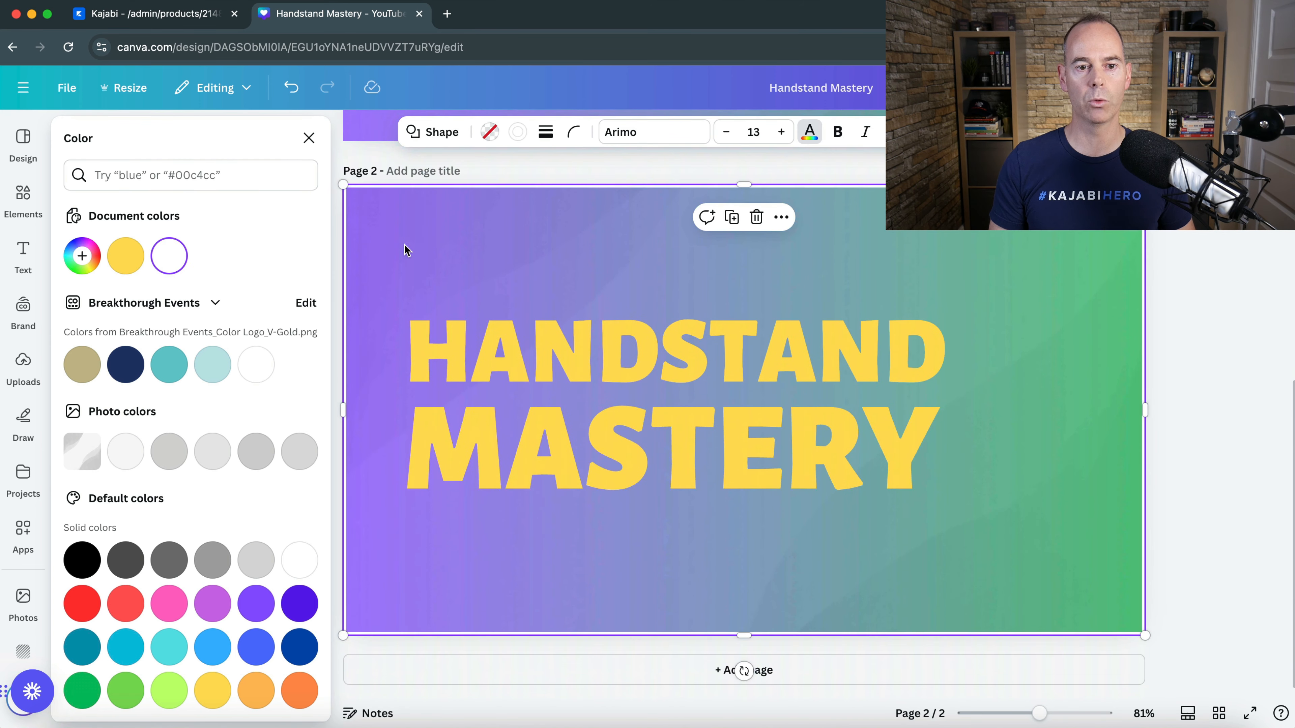
pyautogui.click(23, 199)
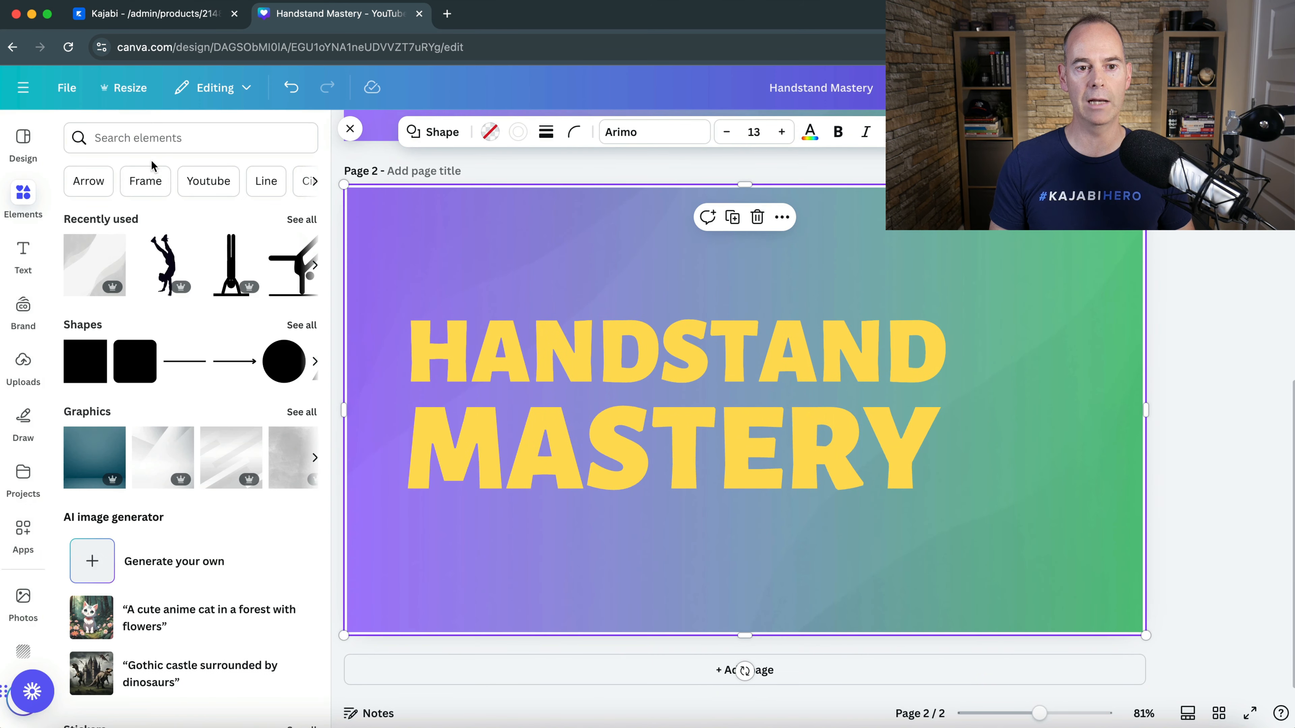
pyautogui.click(148, 138)
pyautogui.write('handstand')
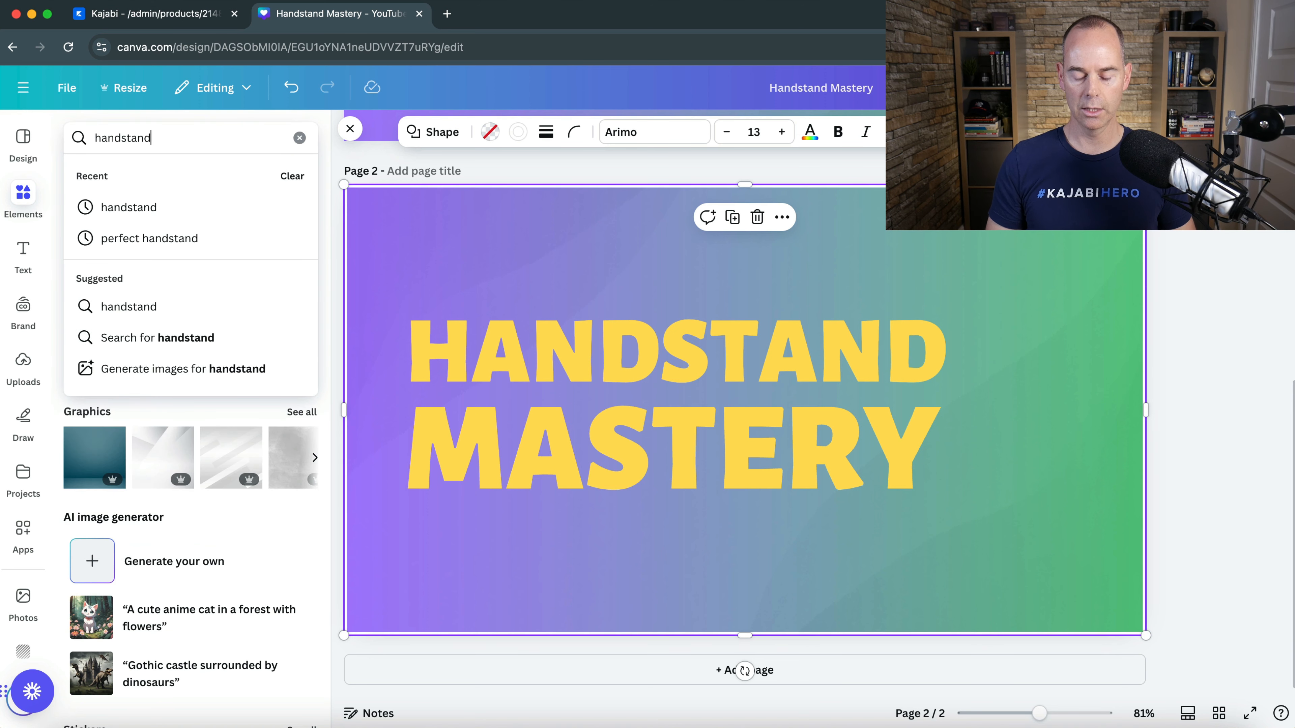
pyautogui.press('Return')
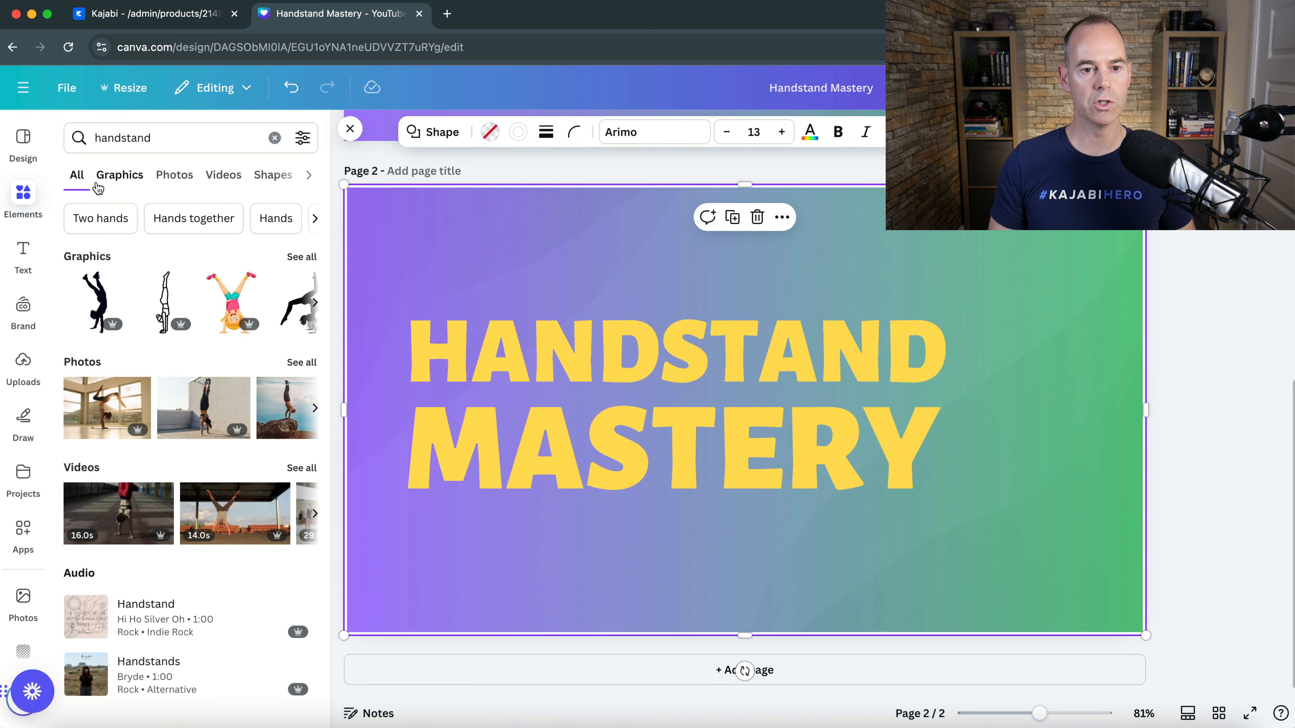
pyautogui.click(101, 306)
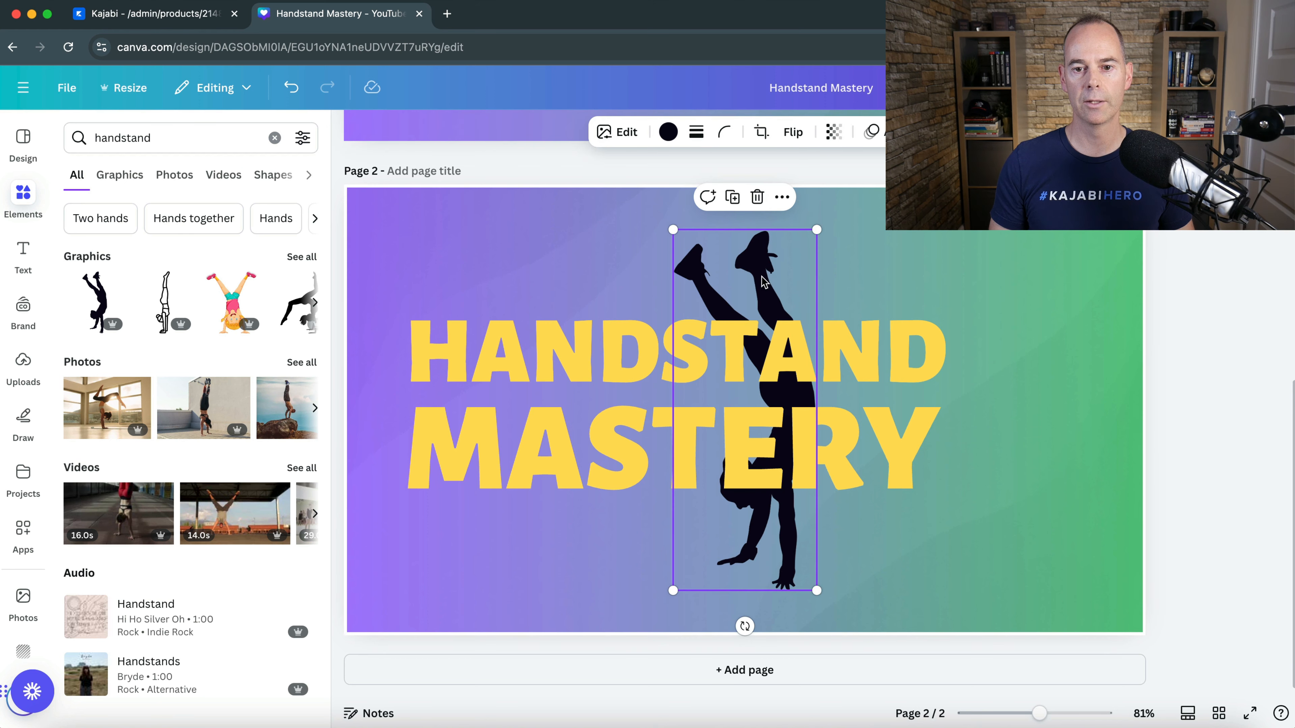
# - Recolour the handstand silhouette white, shrink it slightly and place it to the right of the title on page 2
pyautogui.click(667, 132)
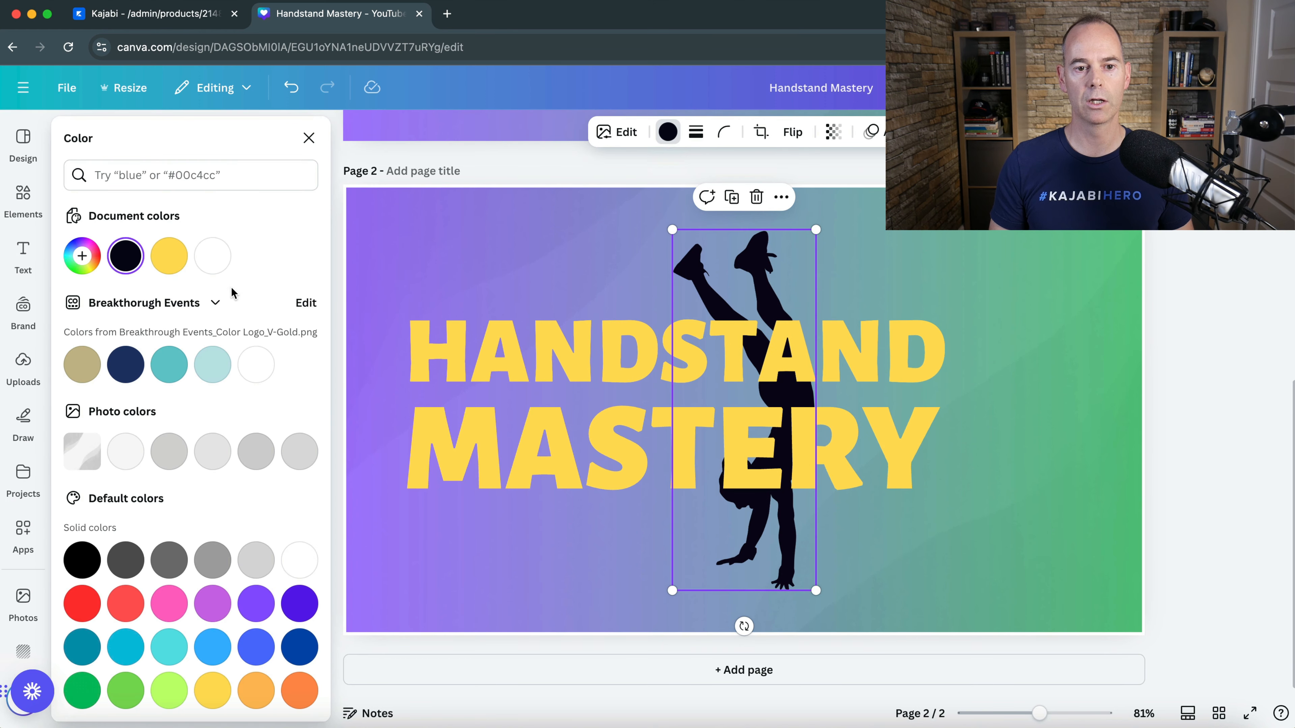
pyautogui.click(212, 256)
pyautogui.moveTo(699, 280); pyautogui.dragTo(956, 271)
pyautogui.moveTo(929, 224); pyautogui.dragTo(949, 272)
pyautogui.moveTo(1030, 391); pyautogui.dragTo(1014, 362)
pyautogui.click(1187, 376)
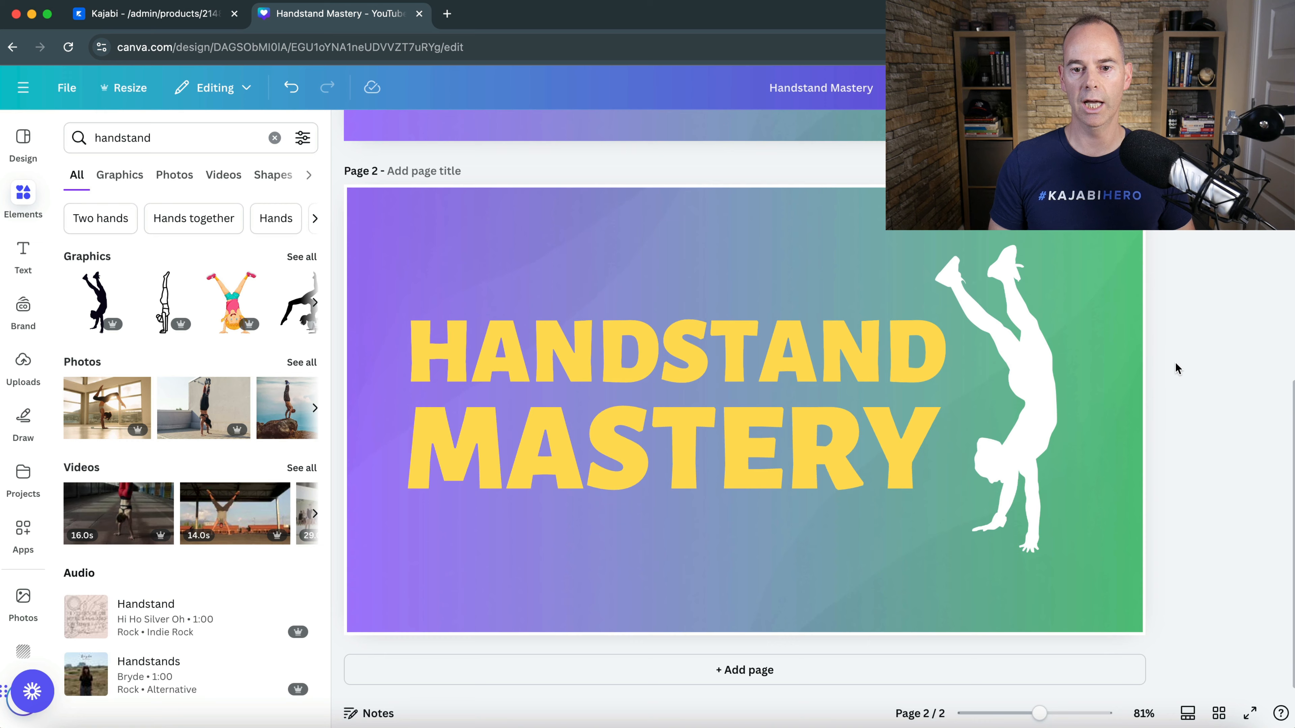
pyautogui.scroll(1, 1183, 311)
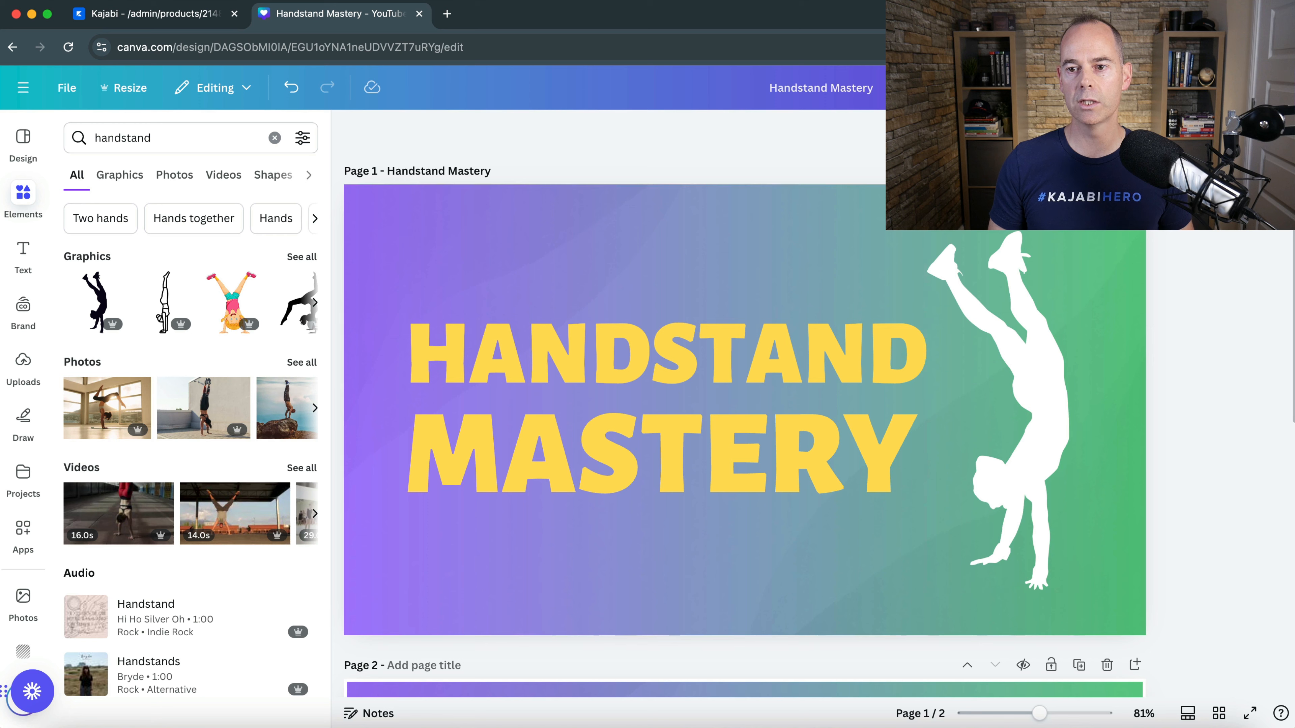
pyautogui.click(1253, 87)
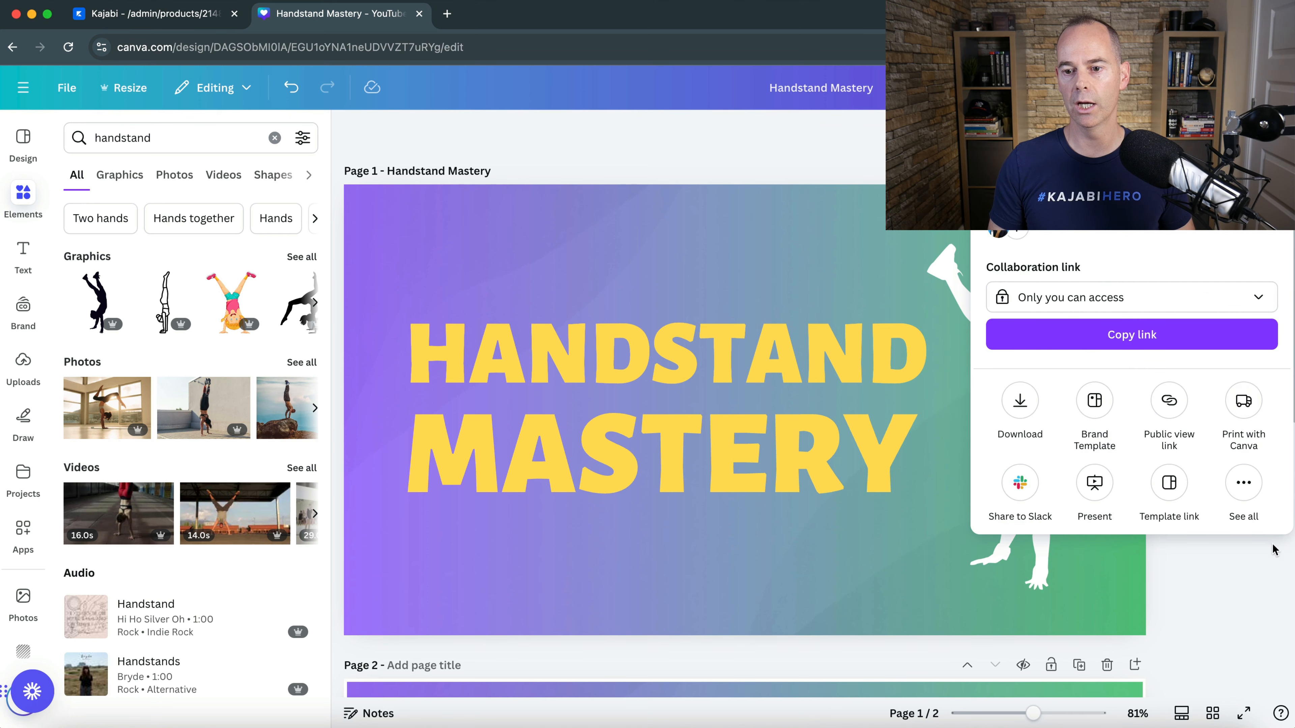
pyautogui.click(1270, 554)
# - Copy the white border rectangle from page 2, paste it onto page 1 and align it with the page edges
pyautogui.scroll(-6, 1195, 497)
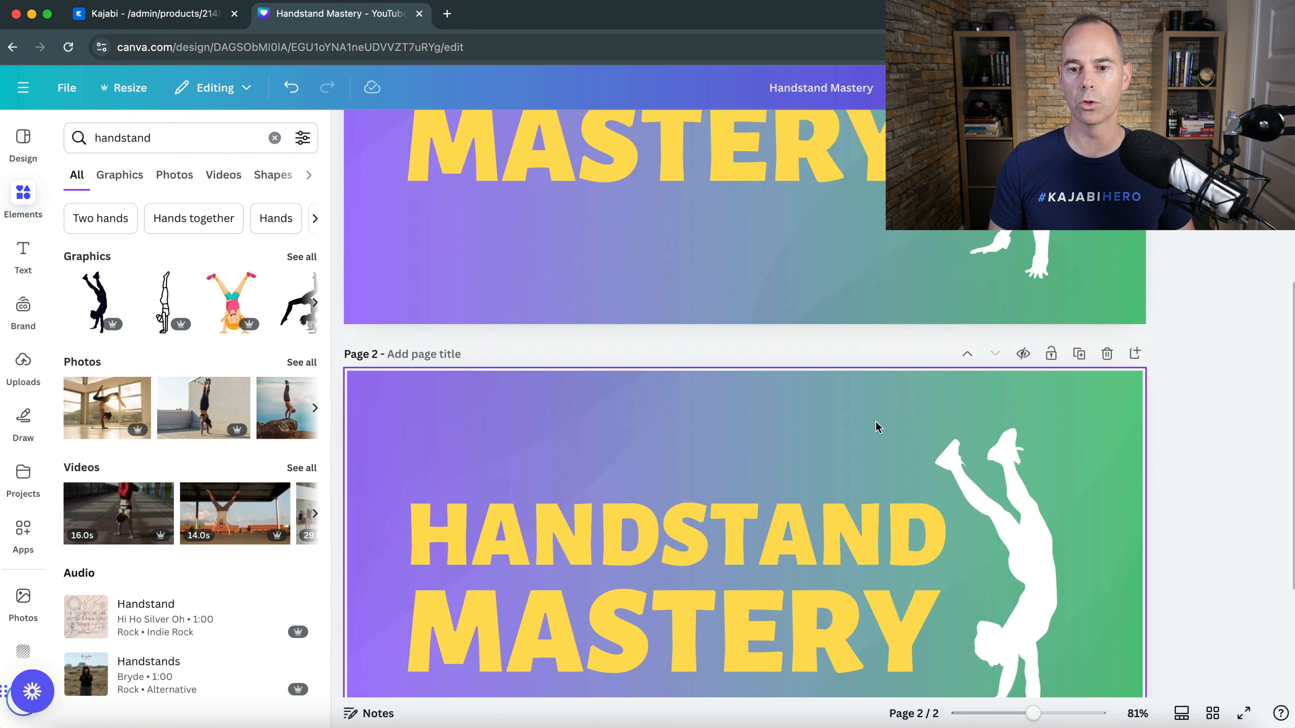
pyautogui.click(844, 413)
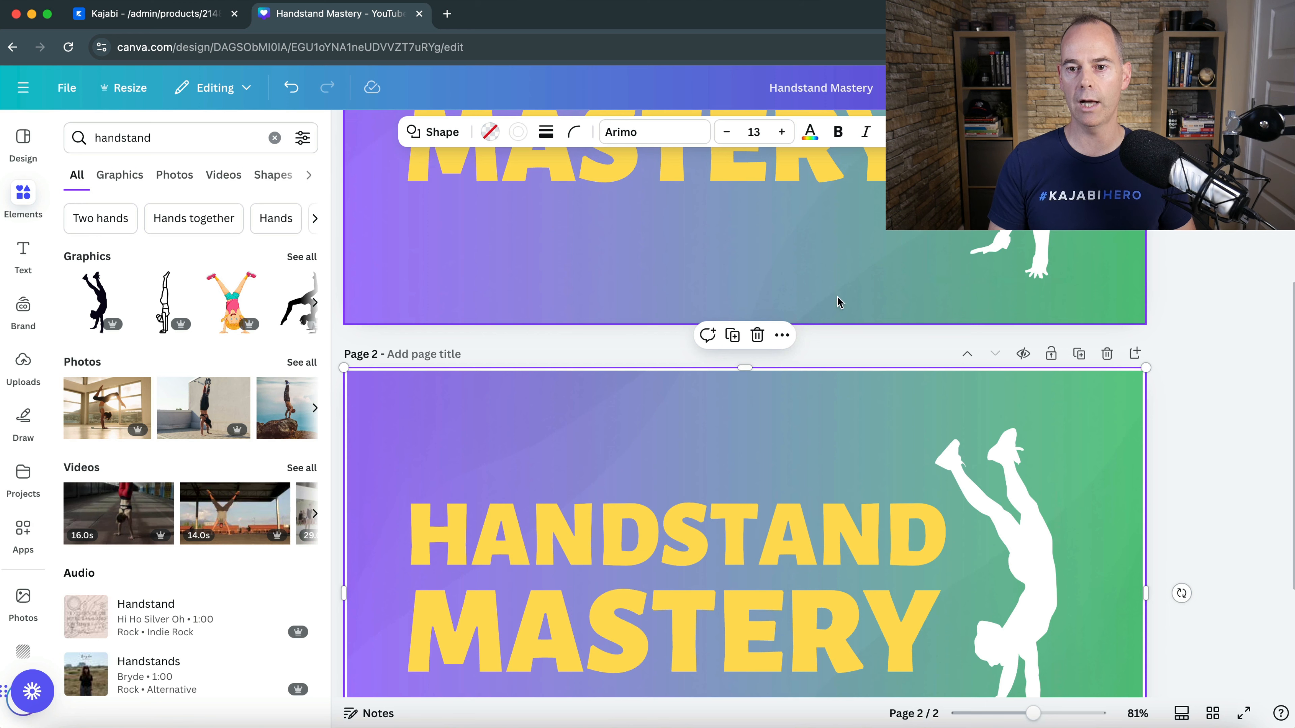
pyautogui.click(696, 288)
pyautogui.press('super+v')
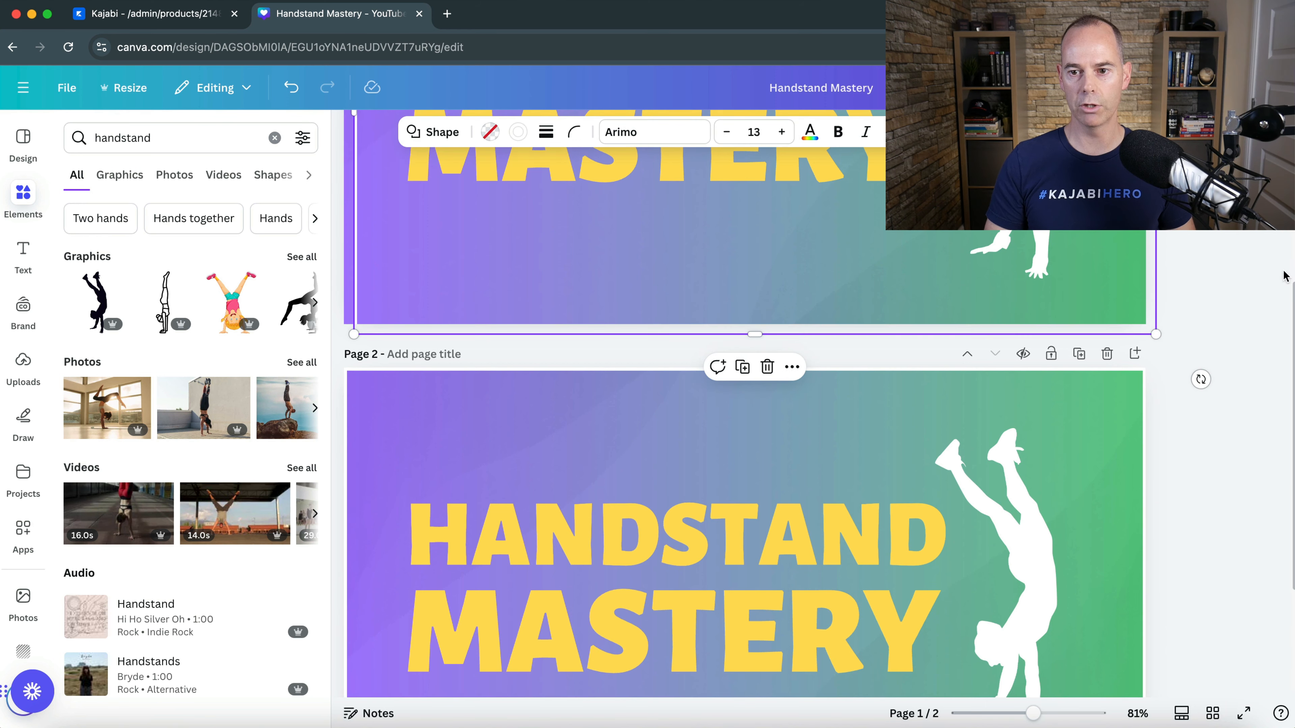
pyautogui.scroll(6, 1226, 283)
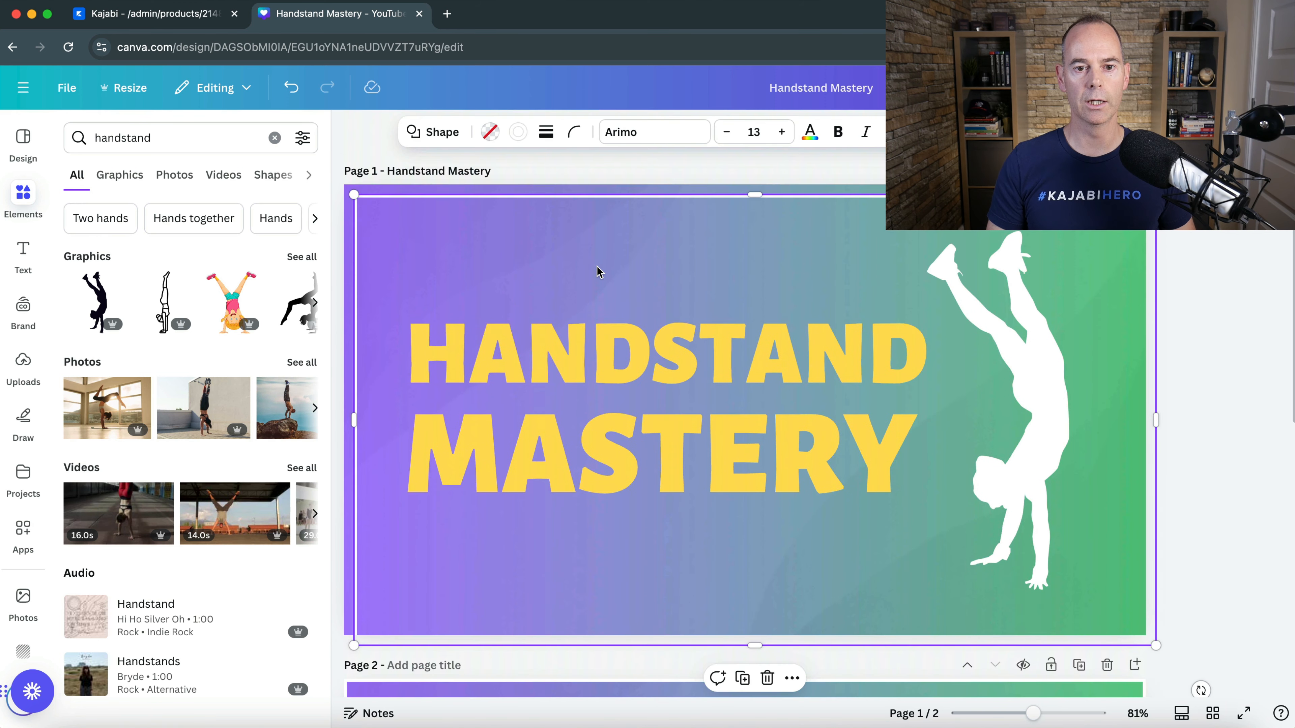
pyautogui.moveTo(599, 272); pyautogui.dragTo(592, 258)
pyautogui.click(1185, 258)
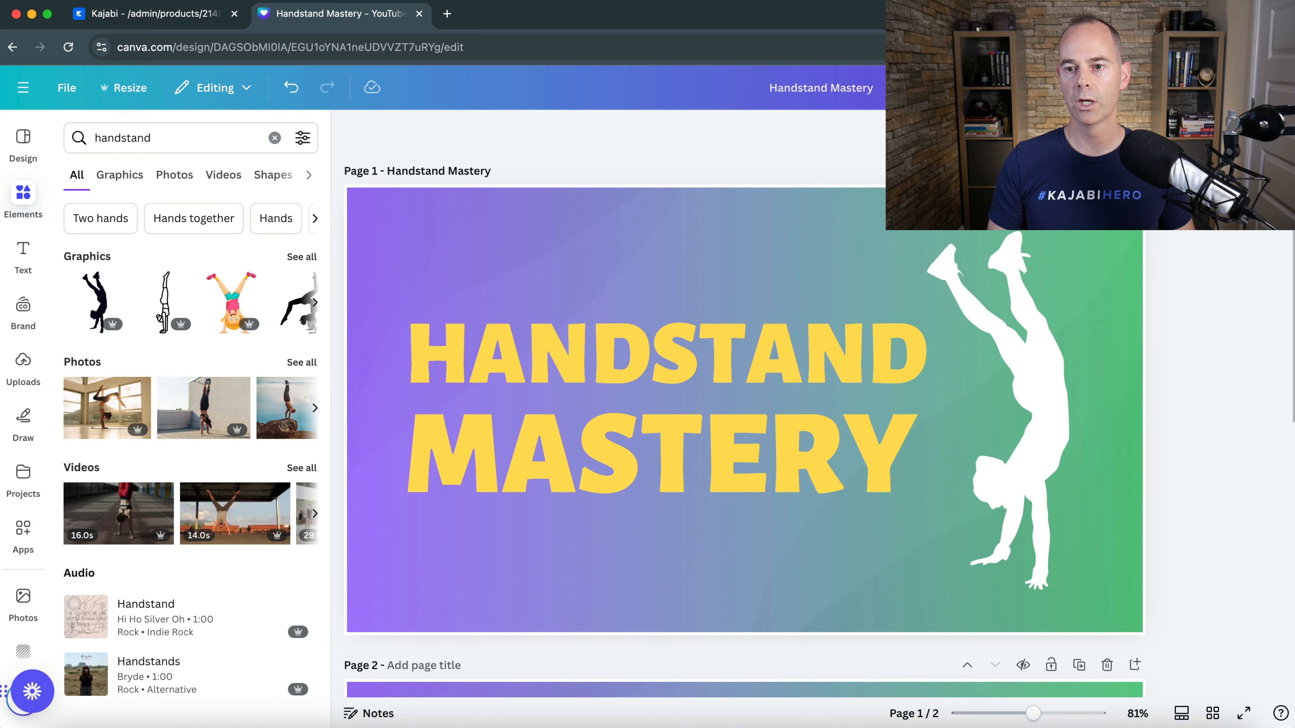
# - Download only page 1, Handstand Mastery, as a PNG and save the file to the computer
pyautogui.click(1249, 87)
pyautogui.click(1020, 406)
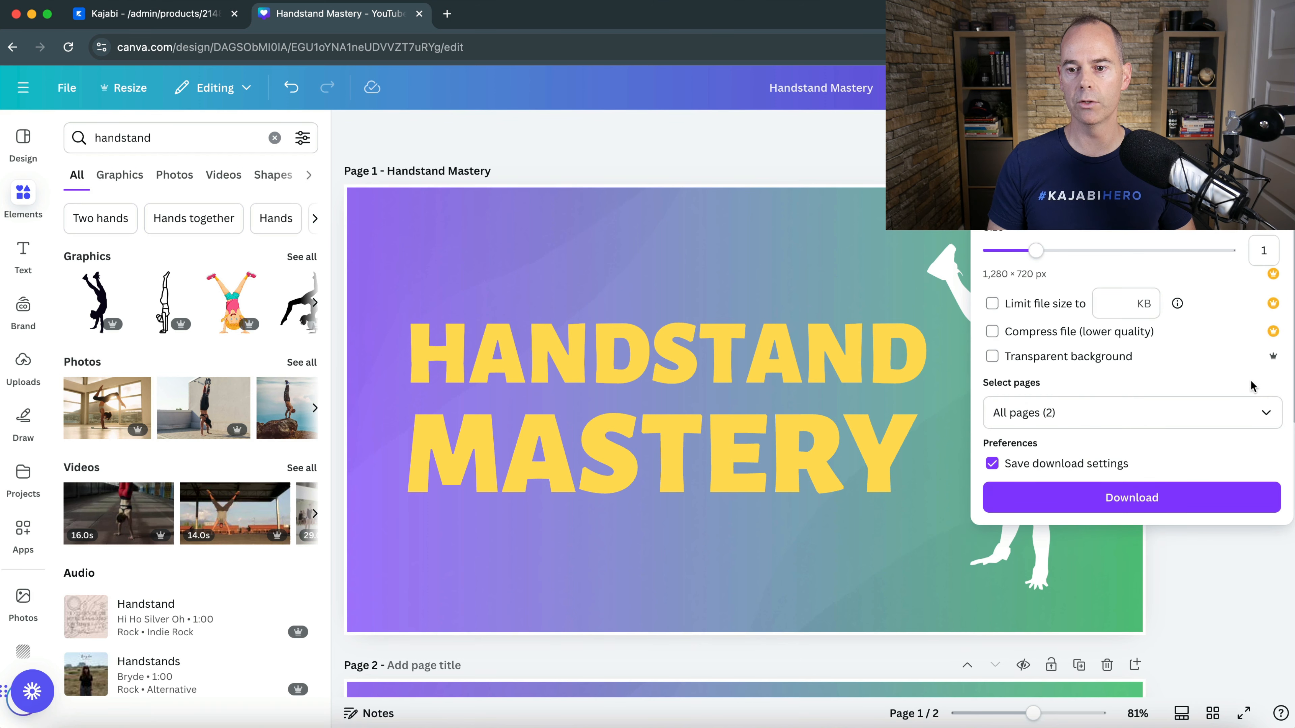
pyautogui.click(1263, 413)
pyautogui.click(1268, 457)
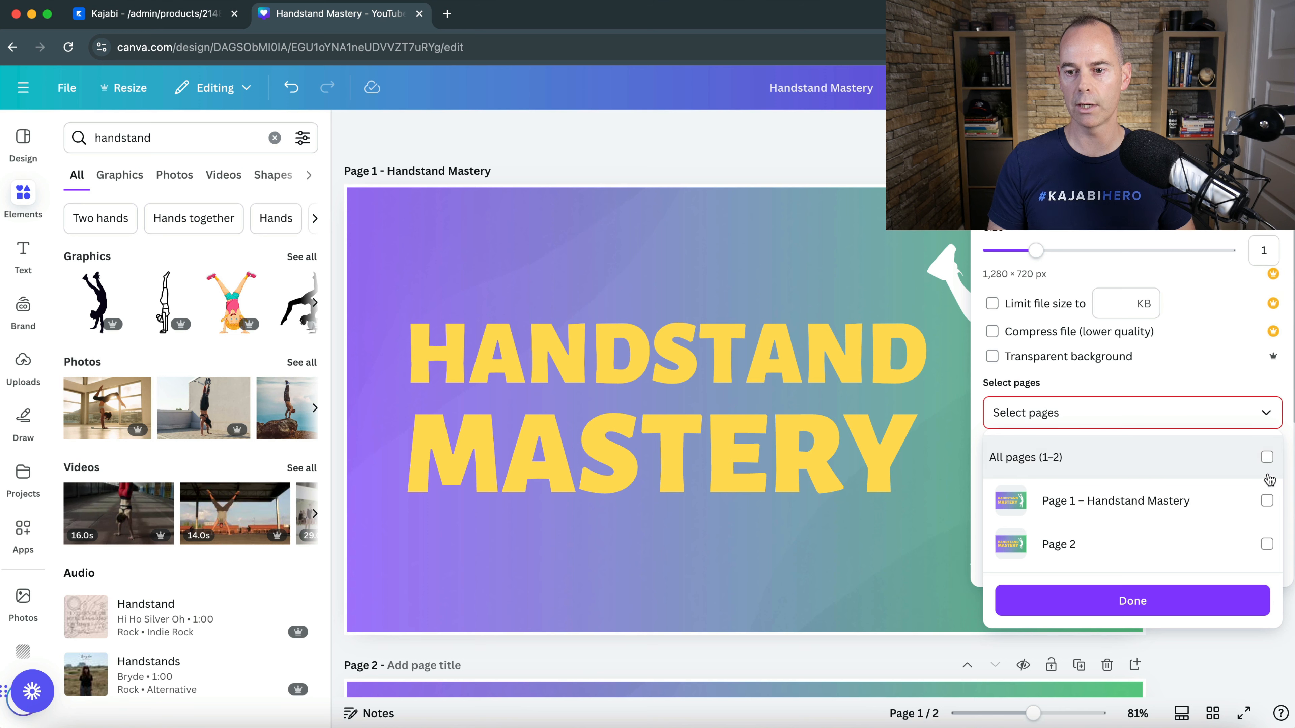
pyautogui.click(1267, 501)
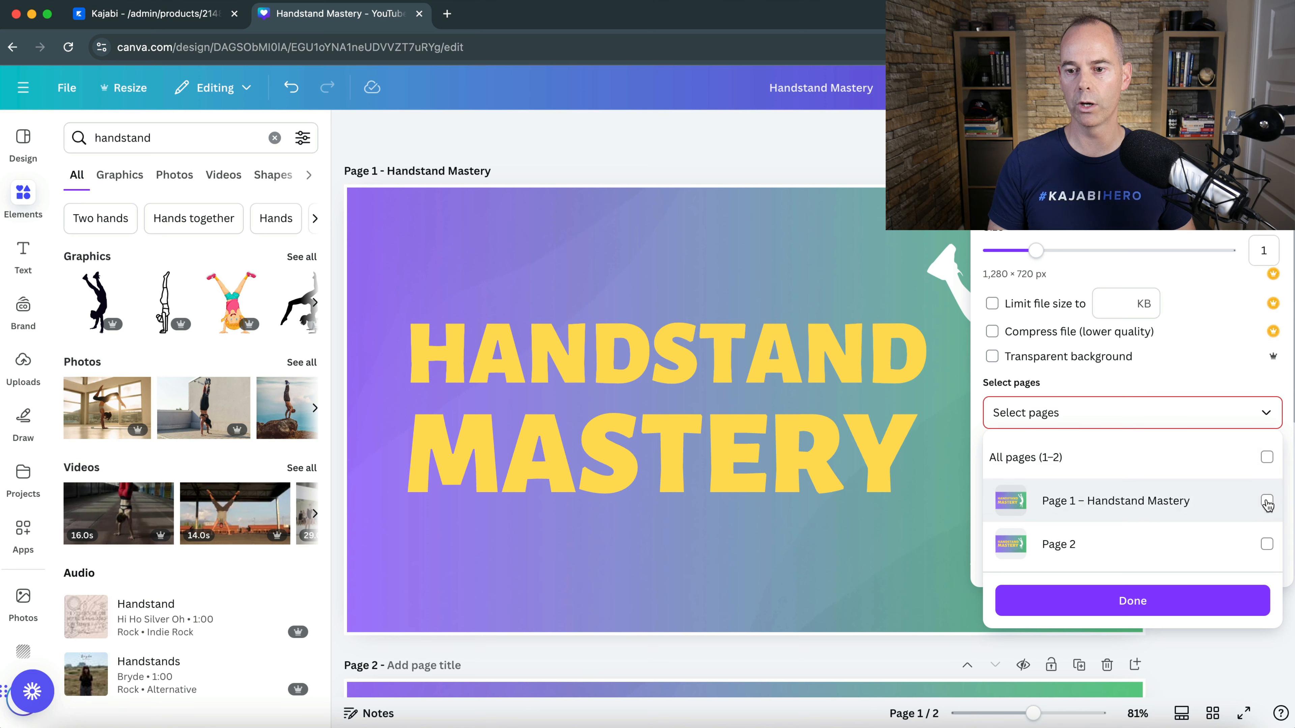
pyautogui.click(1167, 601)
pyautogui.click(1149, 502)
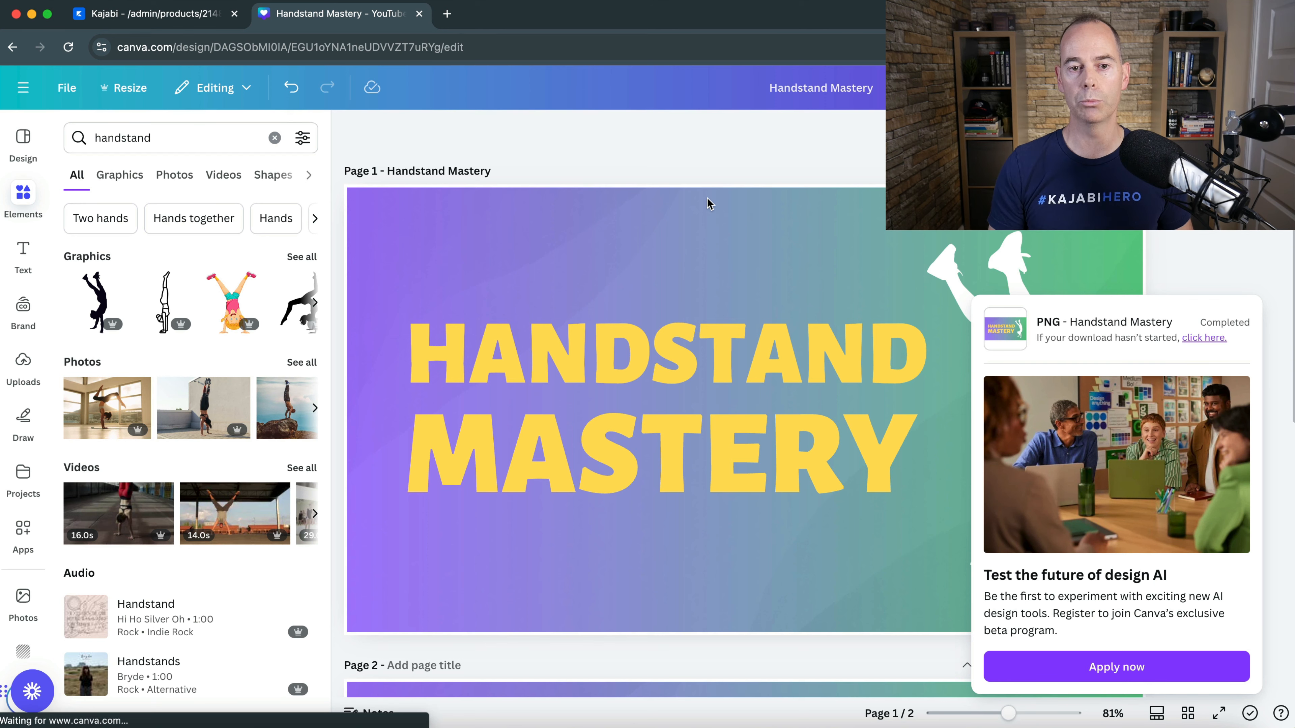
pyautogui.press('Return')
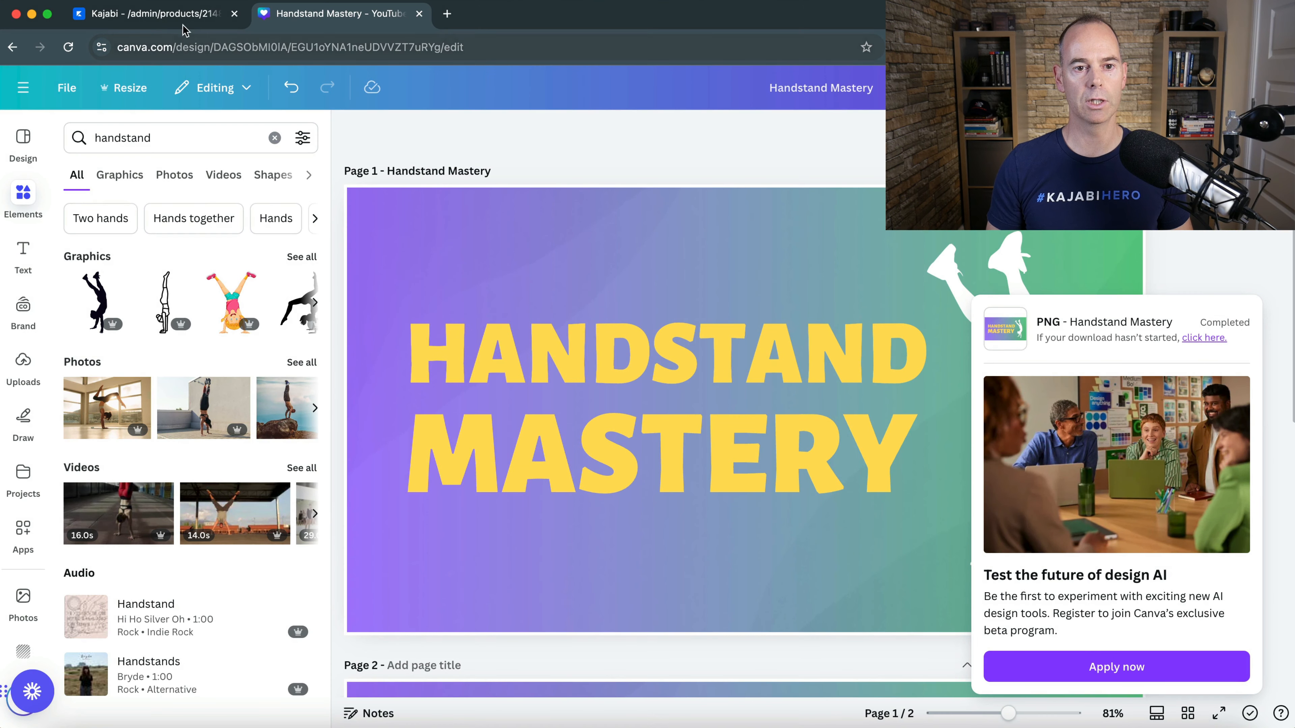
# - Switch to the Kajabi course, go to its settings and open the image upload for the product thumbnail
pyautogui.click(155, 19)
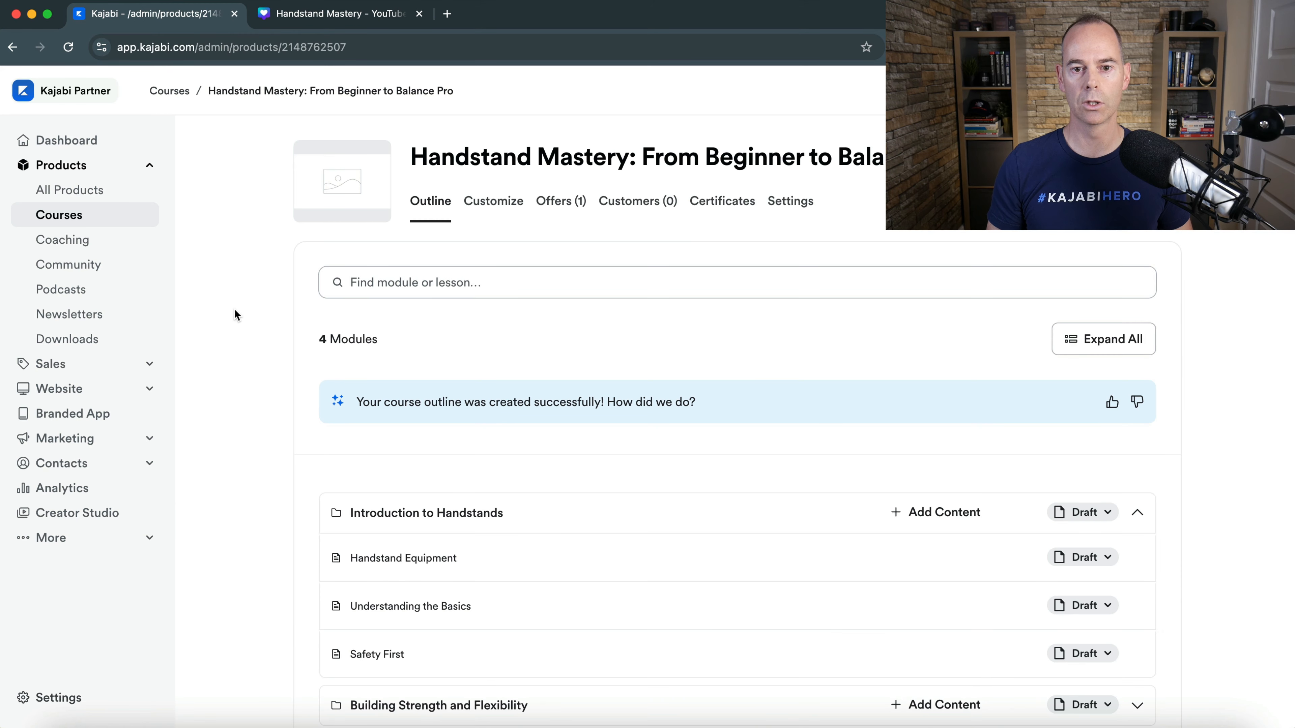
pyautogui.click(785, 203)
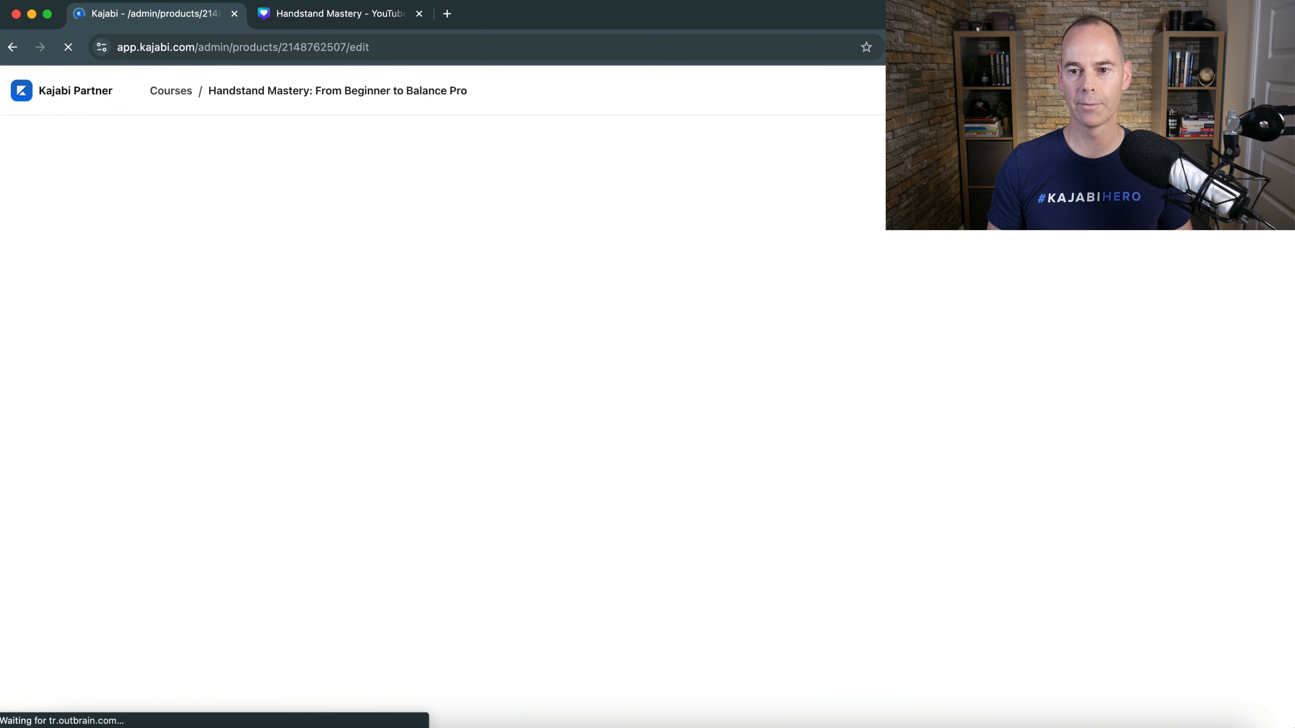
pyautogui.scroll(-5, 962, 414)
pyautogui.scroll(-5, 962, 414)
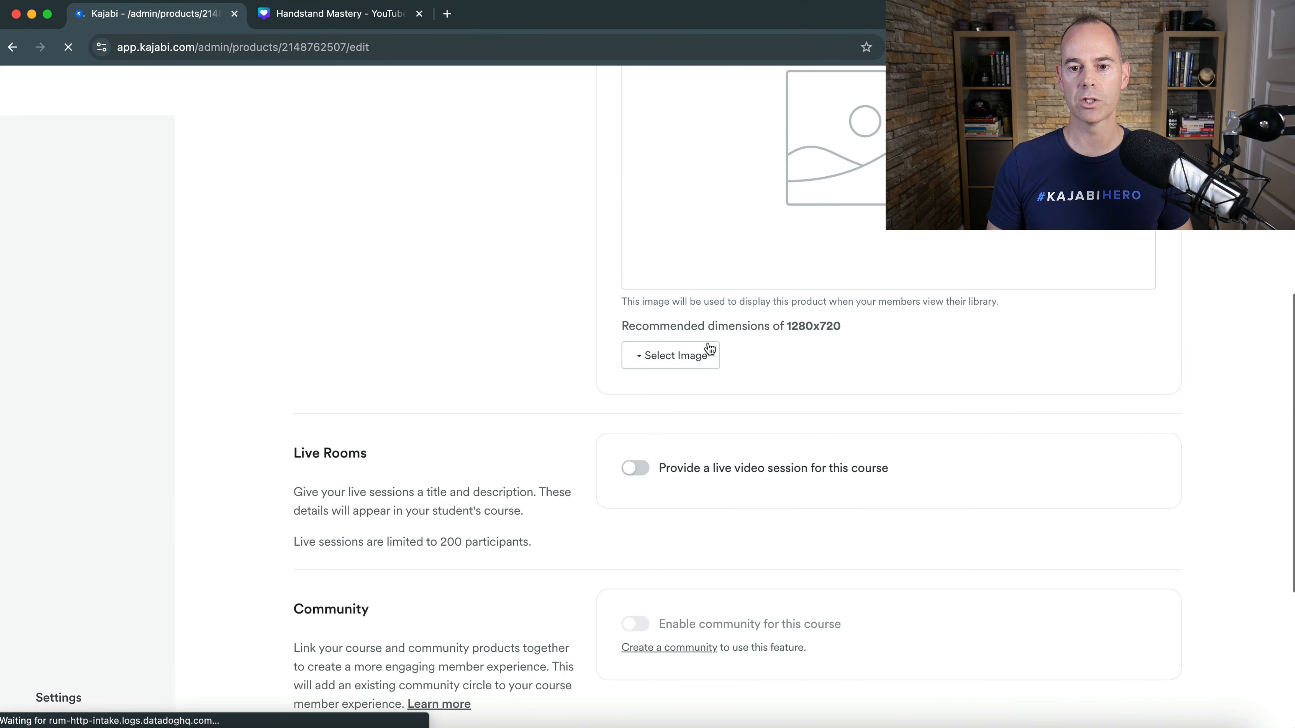
pyautogui.click(671, 358)
pyautogui.click(665, 392)
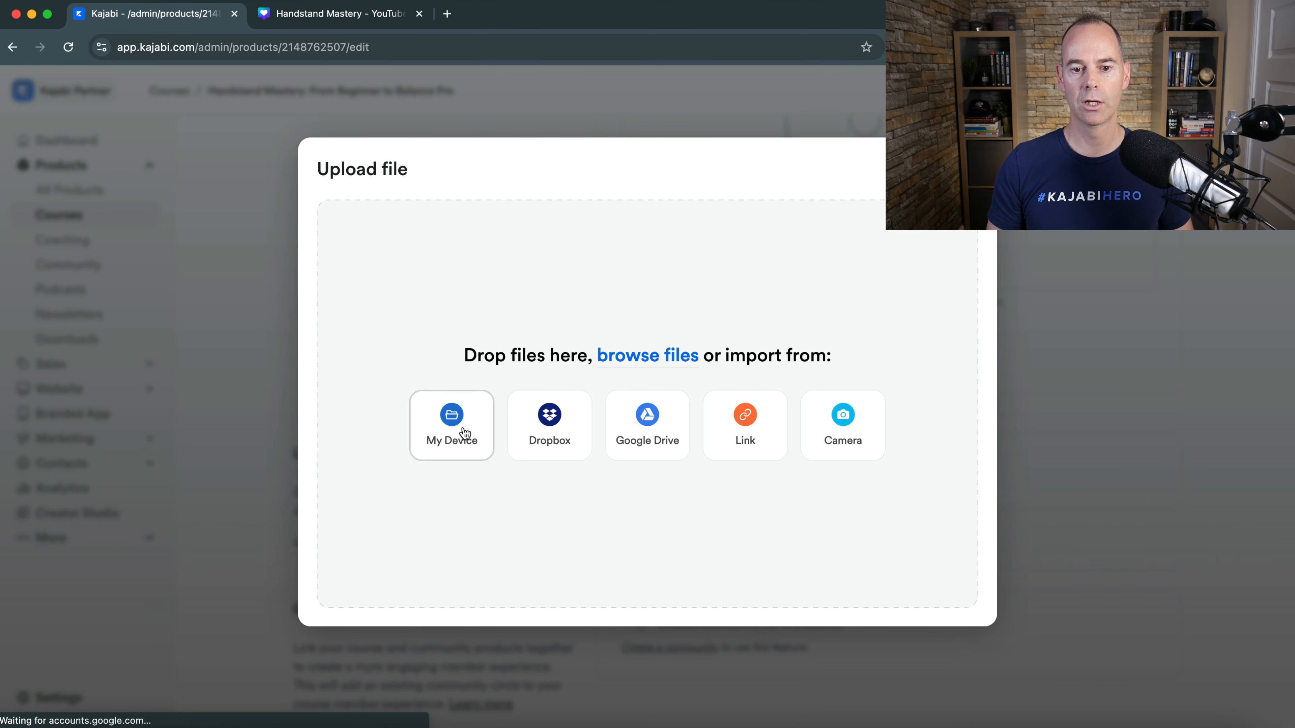
# - Upload Handstand Mastery.png from the Downloads folder as the product thumbnail, keeping the full crop, and save the course settings
pyautogui.click(452, 427)
pyautogui.click(153, 163)
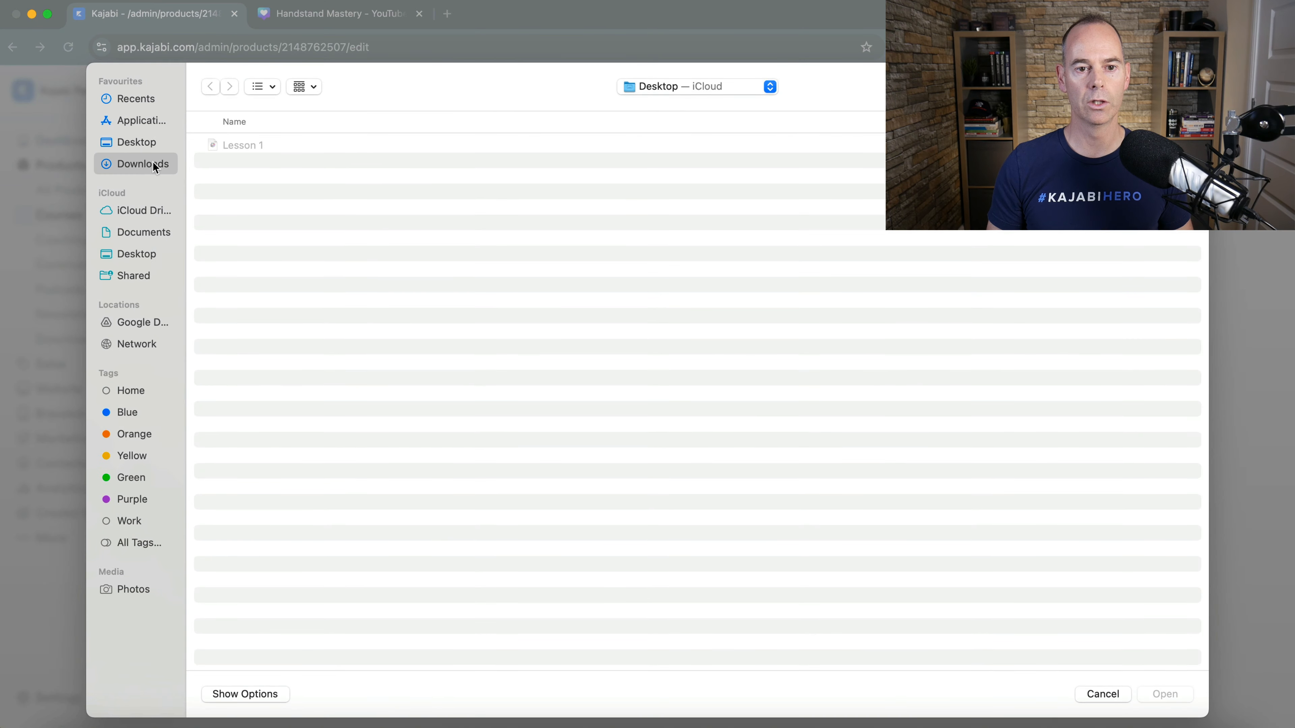
pyautogui.doubleClick(228, 148)
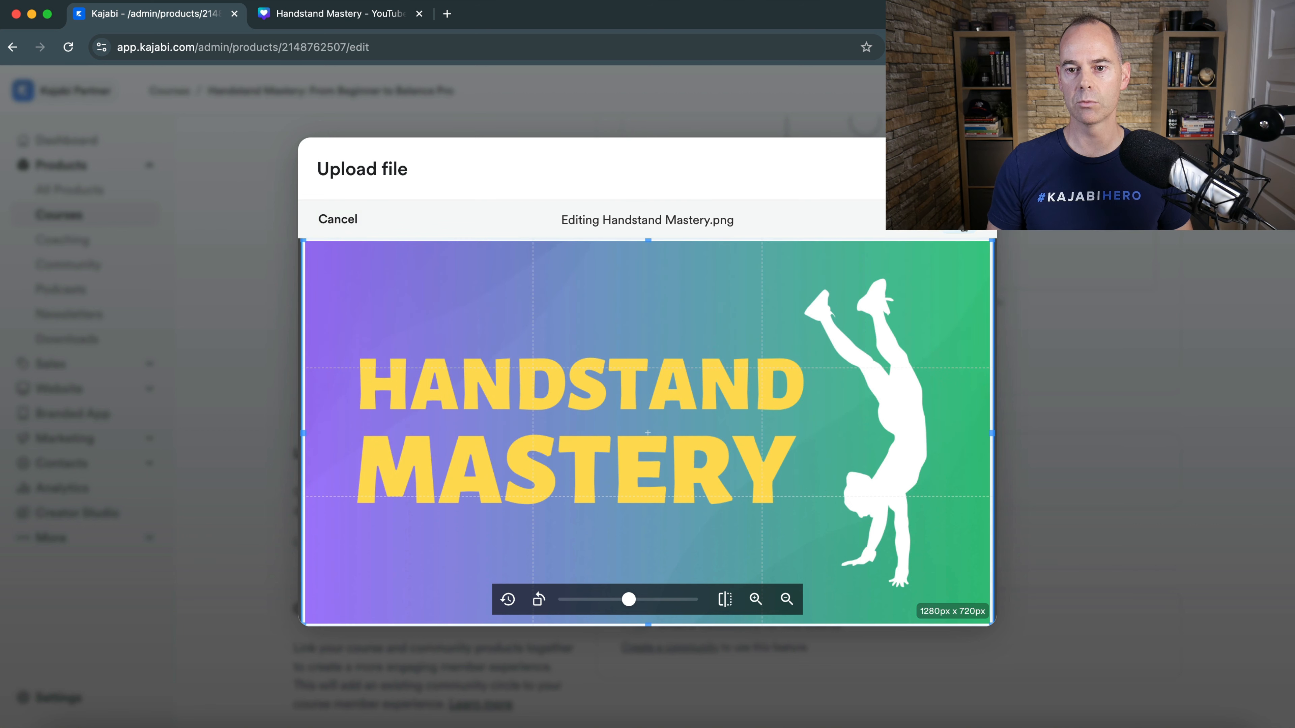
pyautogui.click(961, 224)
pyautogui.click(342, 603)
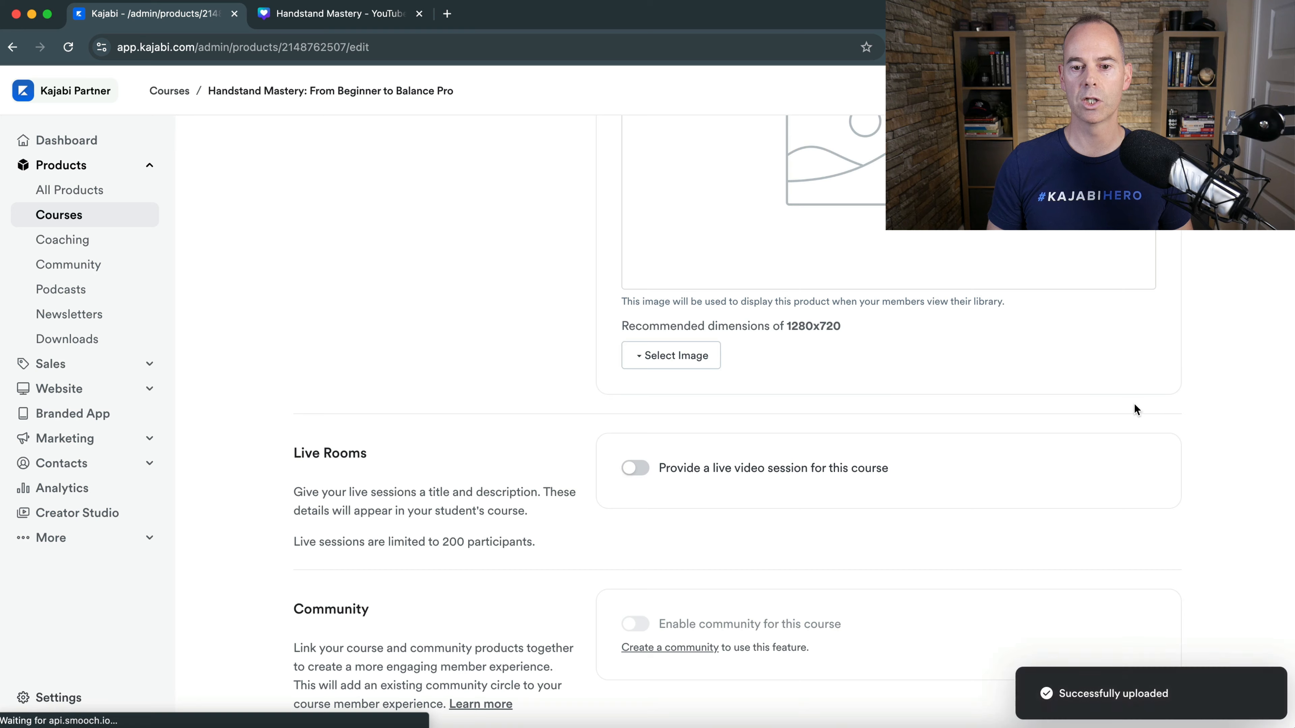
pyautogui.scroll(10, 1134, 405)
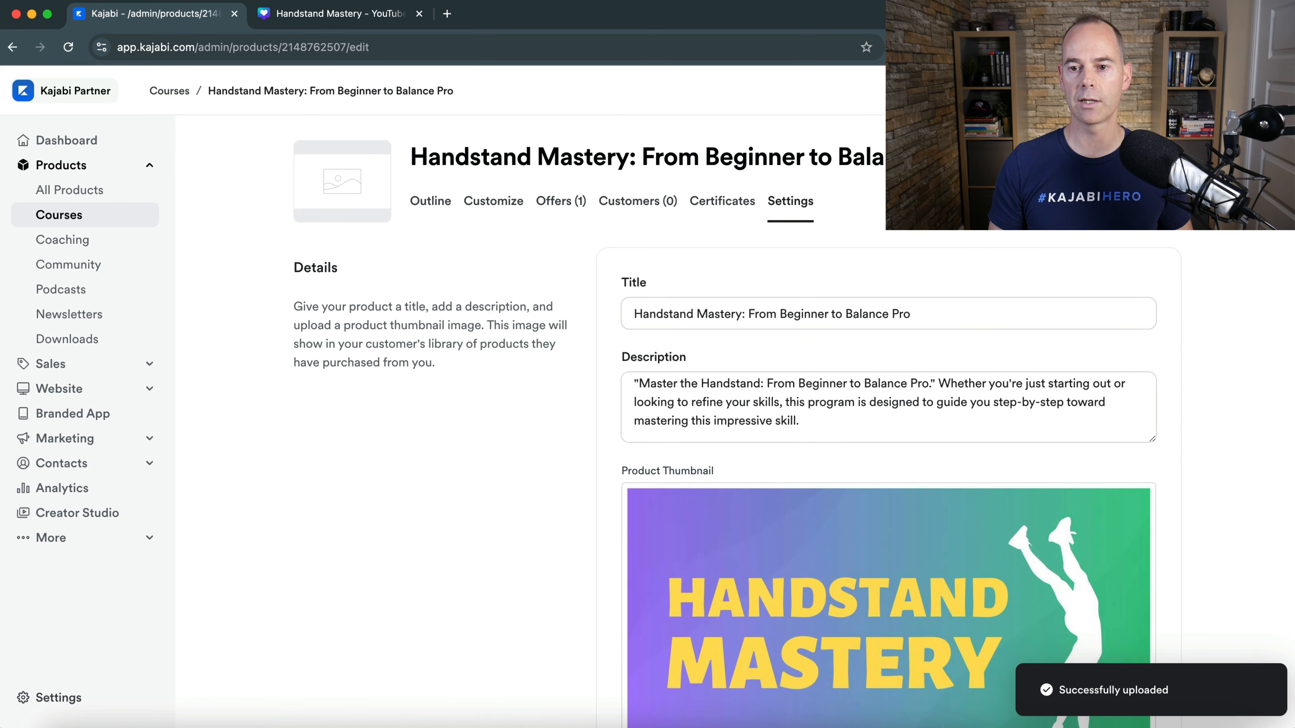
pyautogui.click(1244, 91)
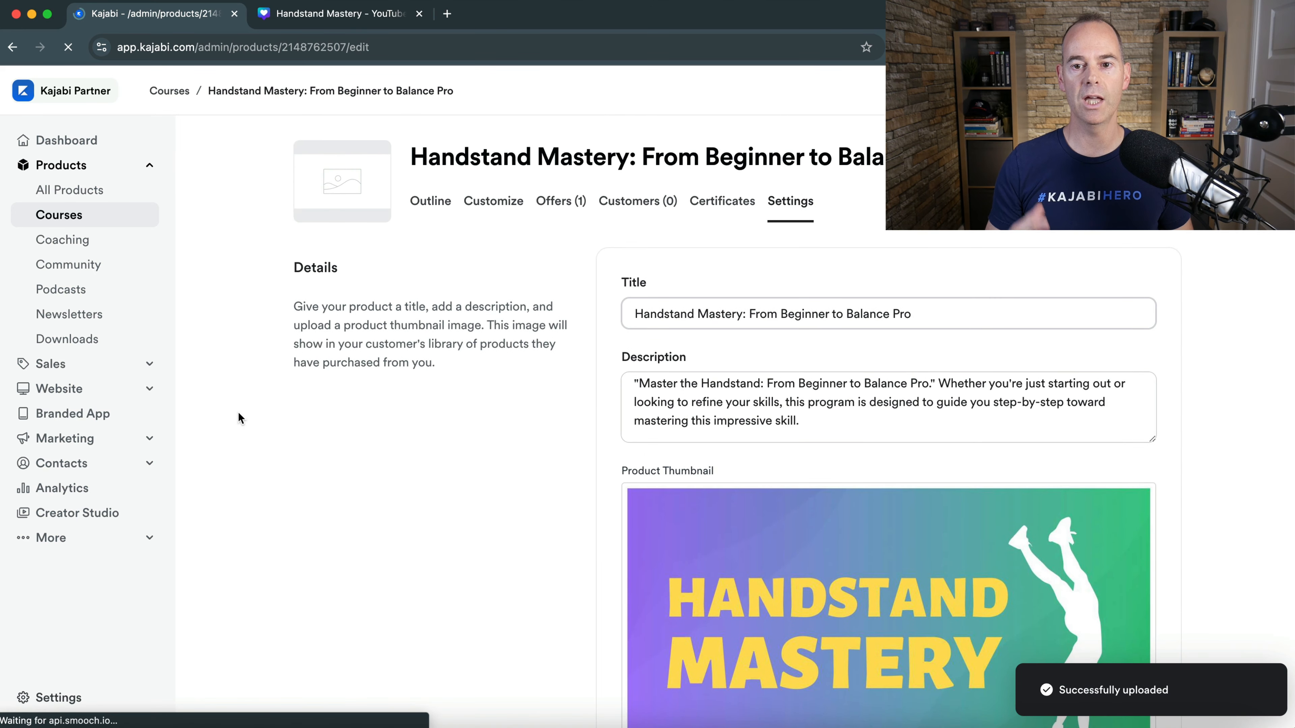
# - Open the preview of the Handstand Mastery course and examine its landing page with the thumbnail
pyautogui.scroll(-5, 238, 412)
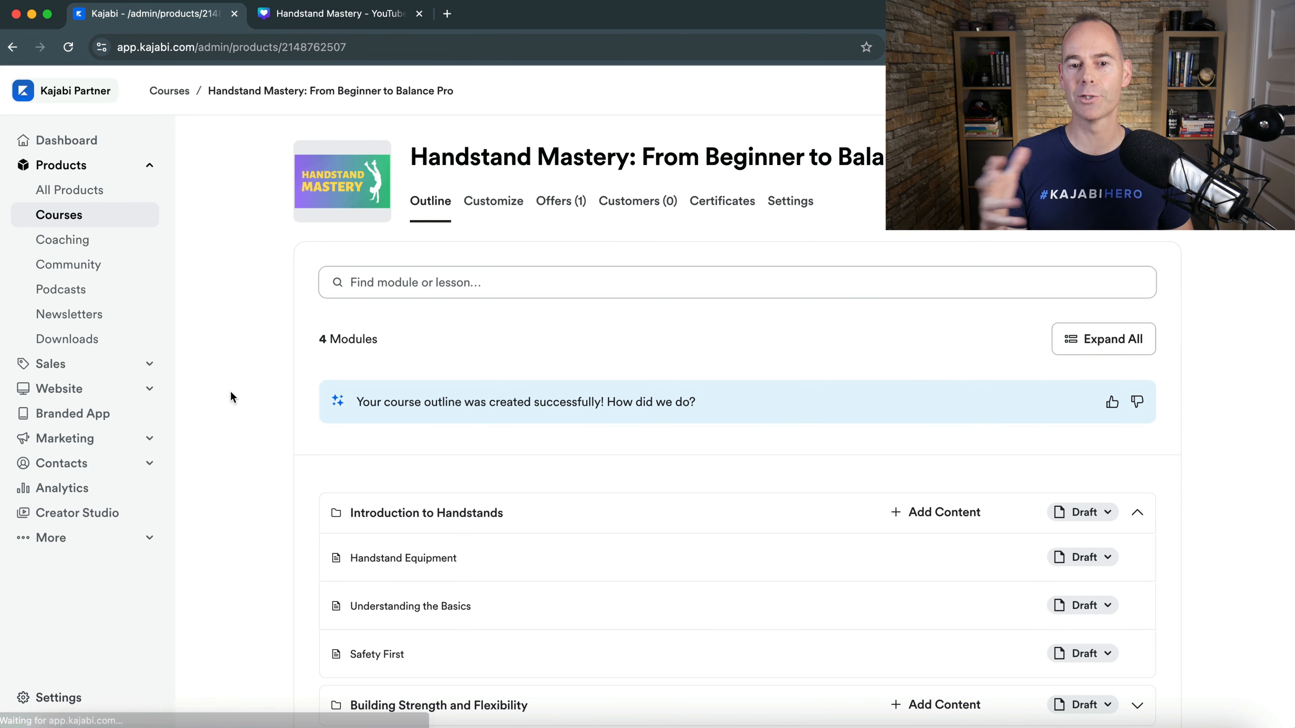
pyautogui.scroll(-5, 230, 396)
pyautogui.scroll(5, 230, 395)
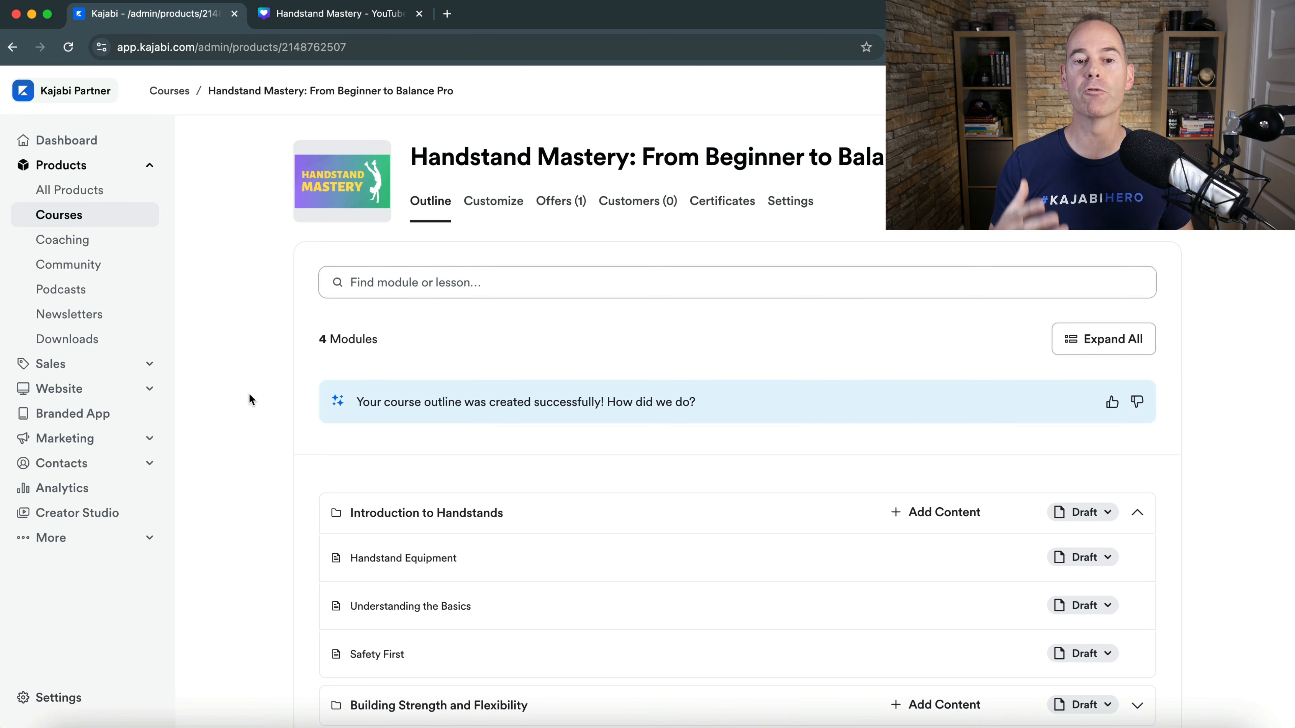
pyautogui.click(1050, 157)
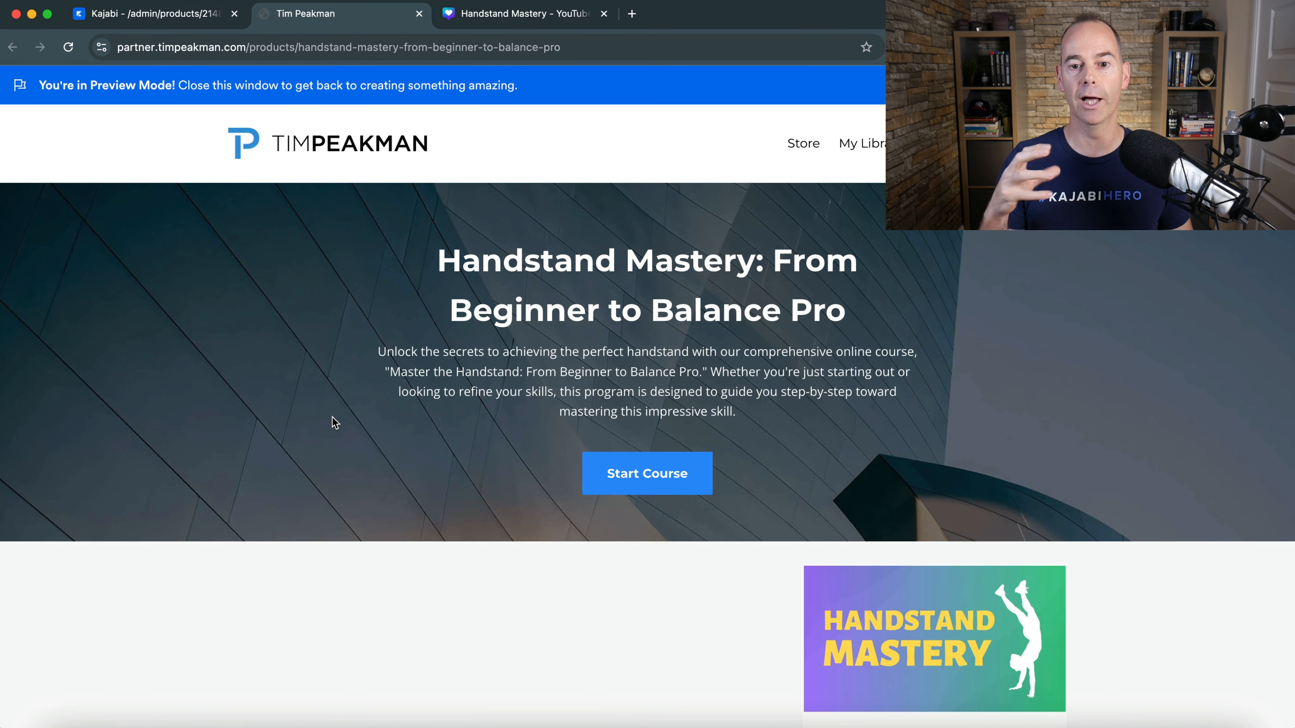
pyautogui.scroll(-5, 332, 417)
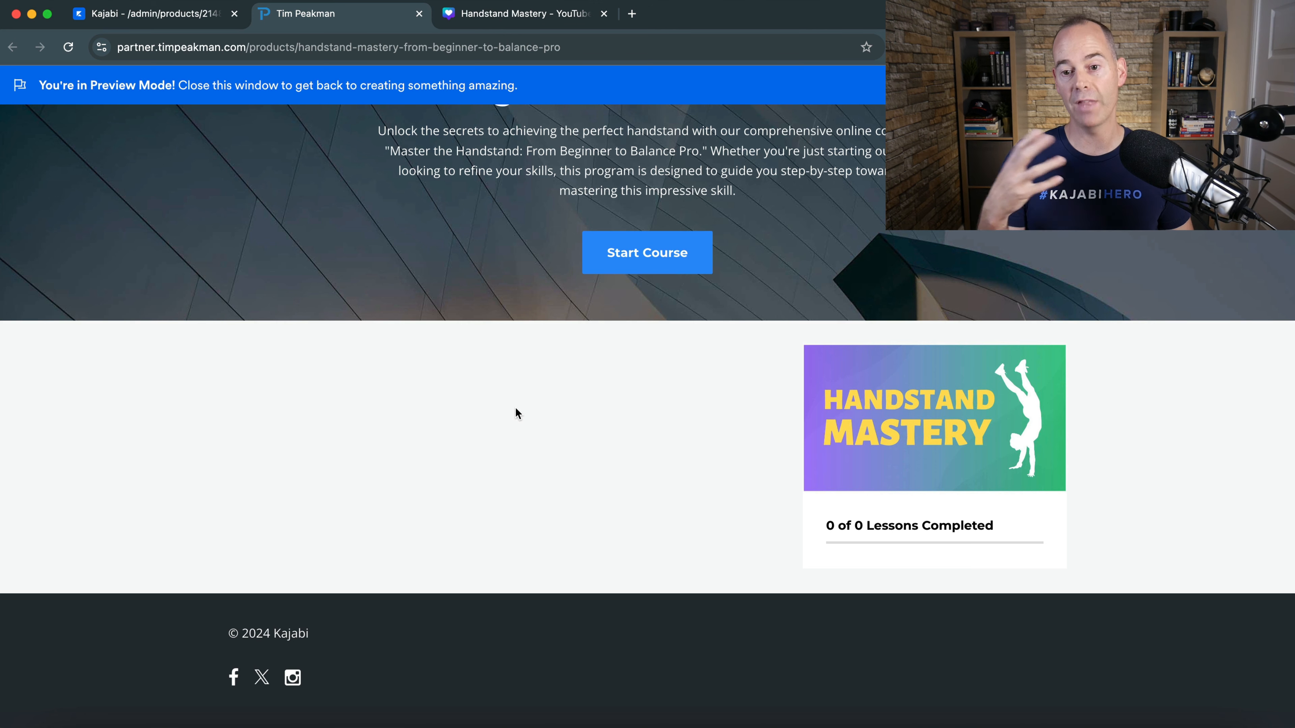
pyautogui.scroll(5, 515, 408)
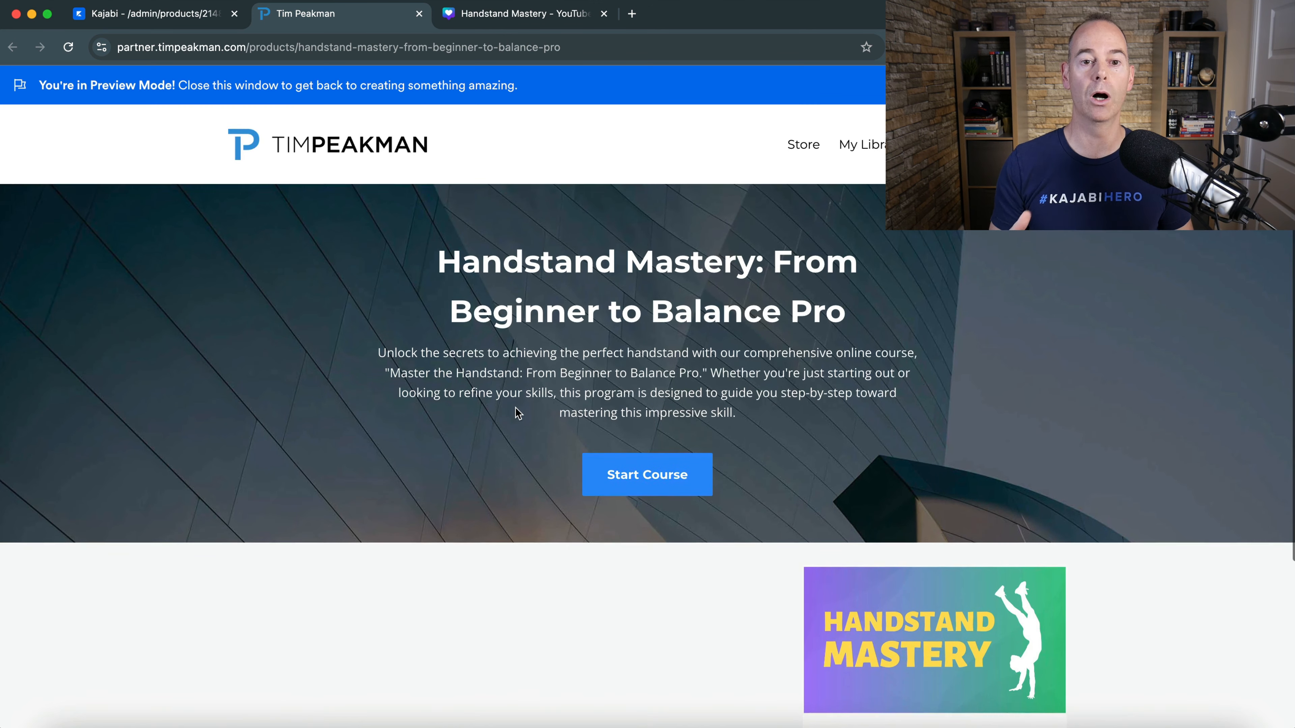